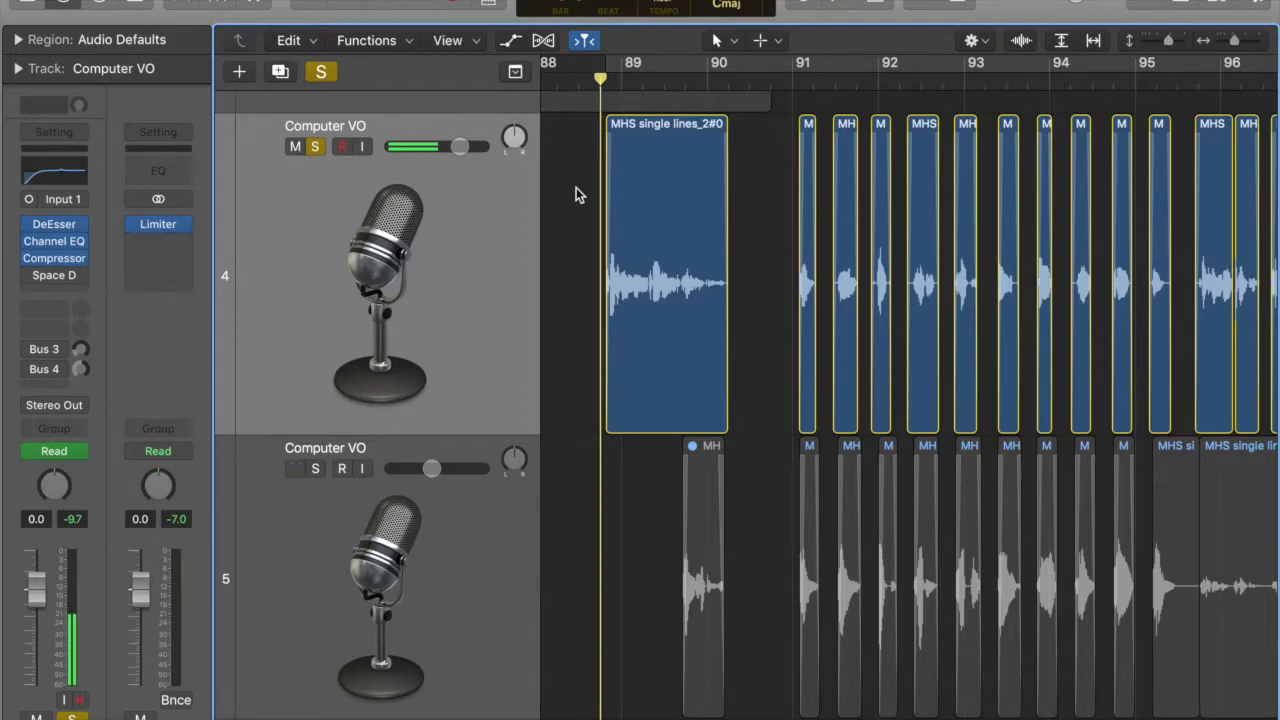
# Zoom to the first vocal region and inspect the Channel EQ's 120 Hz low cut and +3 dB at 1360 Hz
pyautogui.press('super+Right')
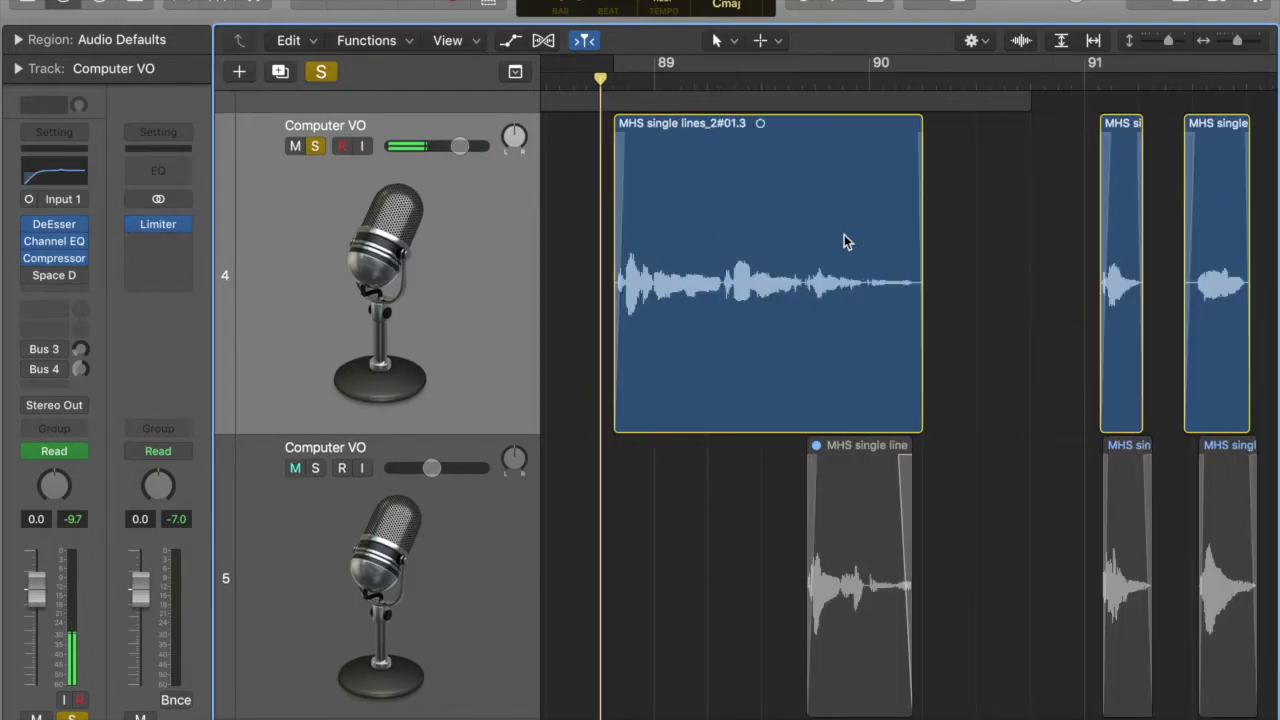
pyautogui.hscroll(10, 844, 234)
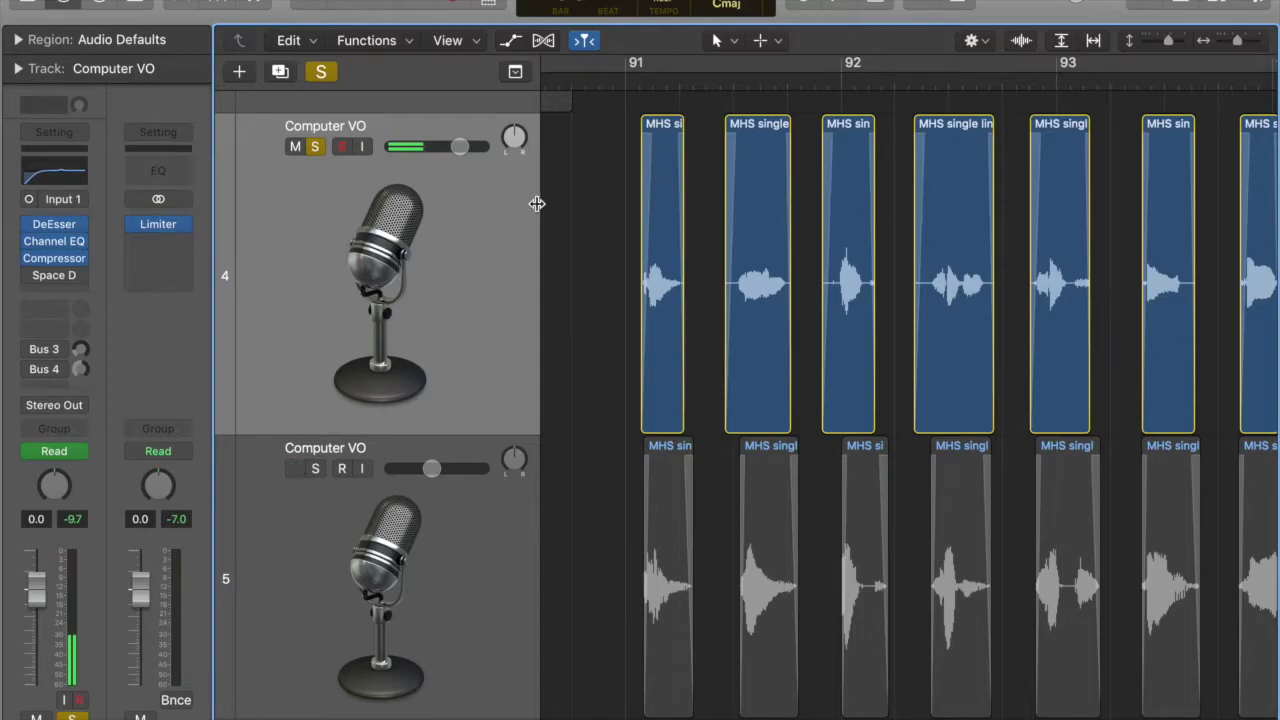
pyautogui.scroll(-5, 617, 241)
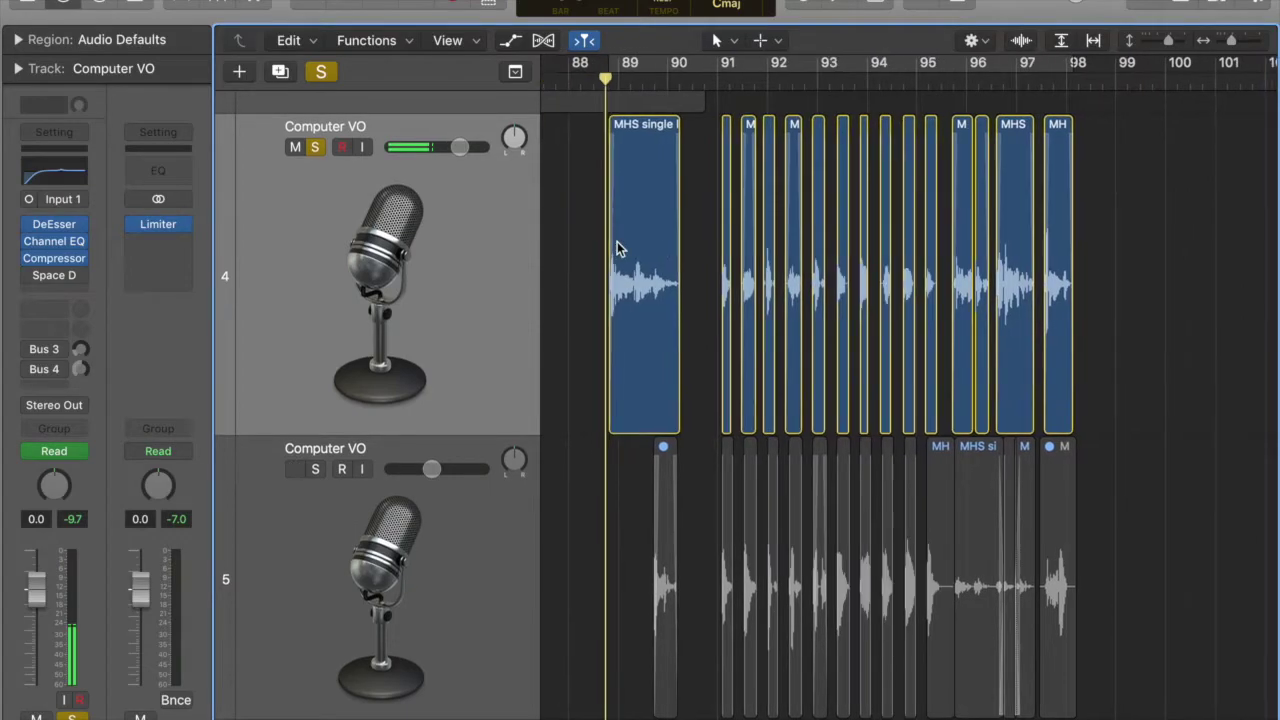
pyautogui.scroll(3, 617, 241)
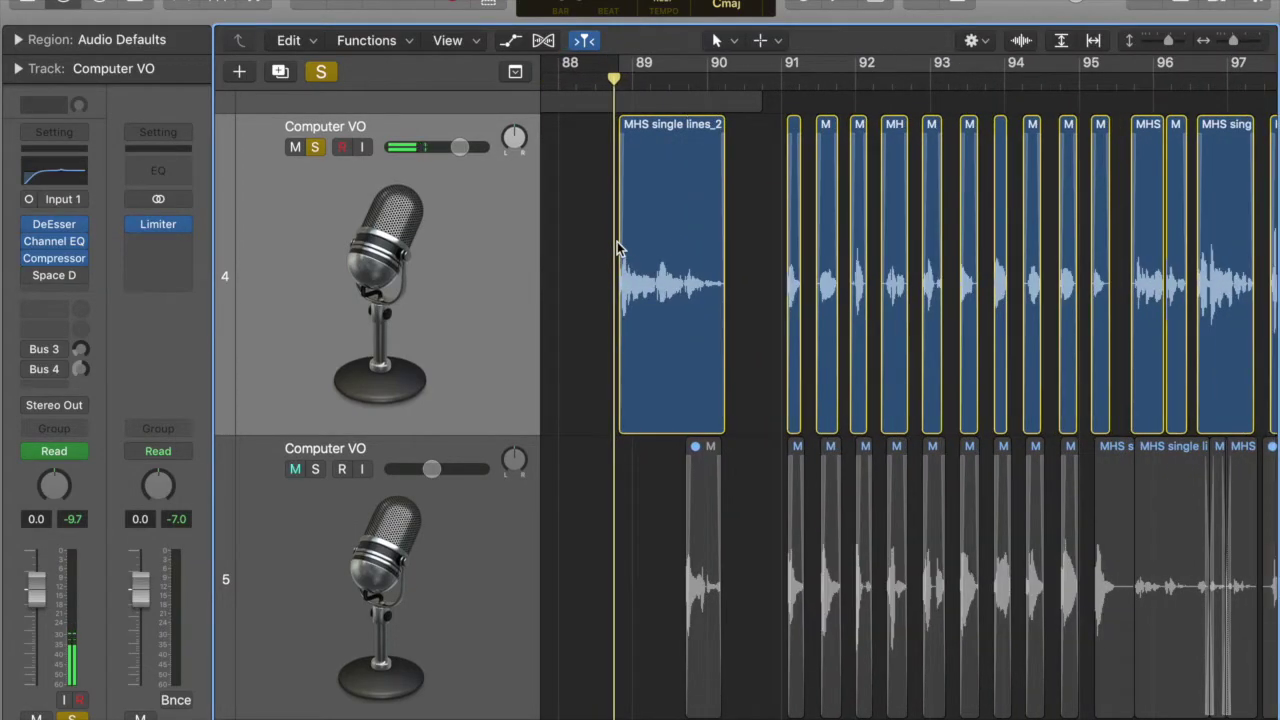
pyautogui.scroll(3, 617, 245)
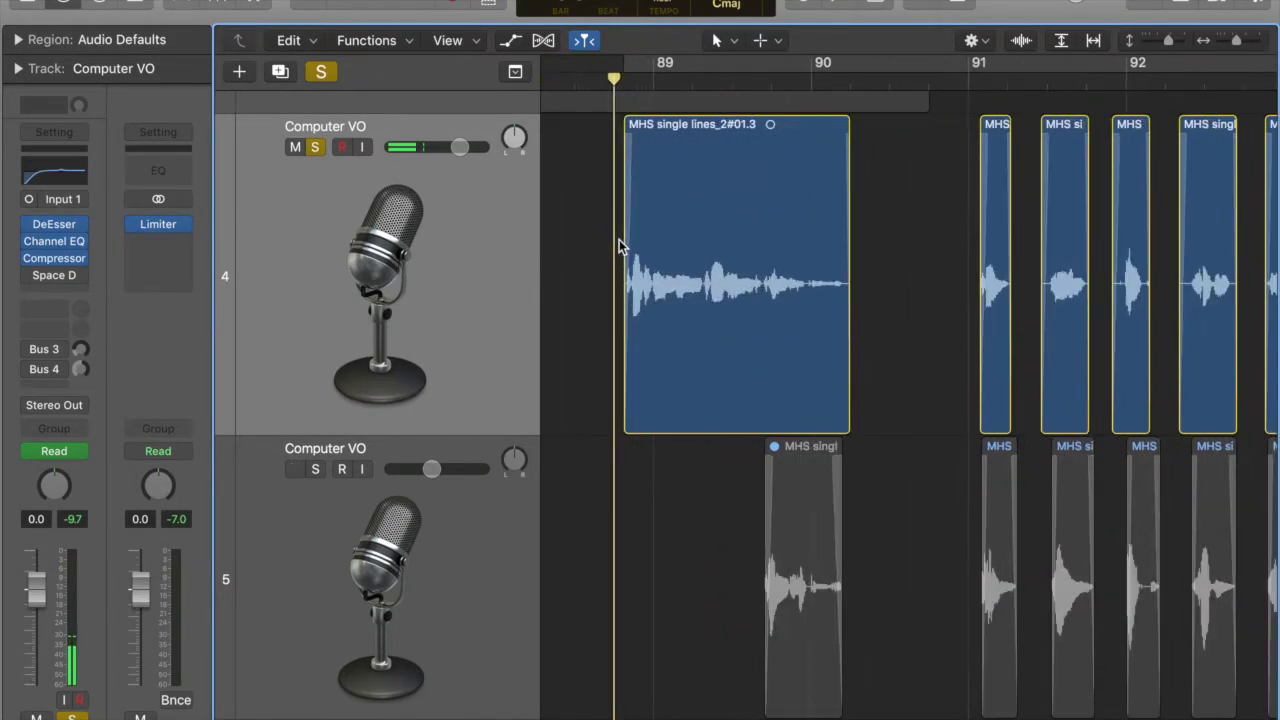
pyautogui.hscroll(2, 619, 239)
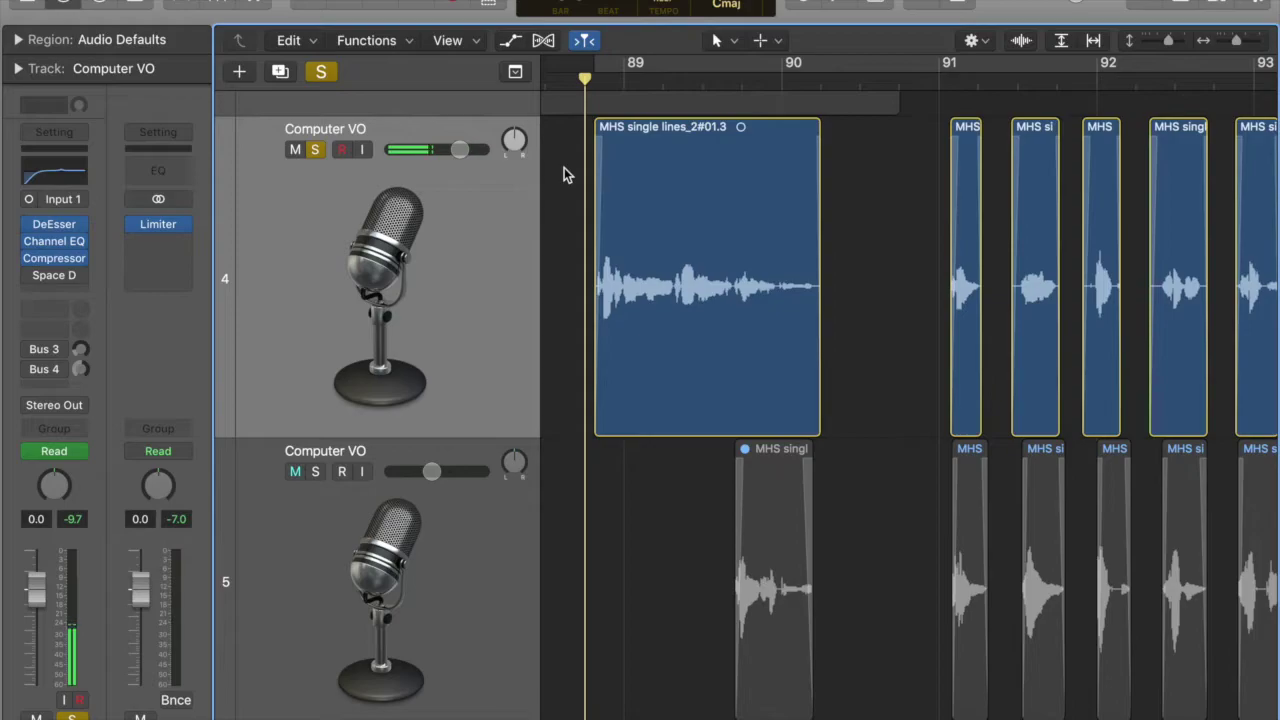
pyautogui.hscroll(3, 564, 175)
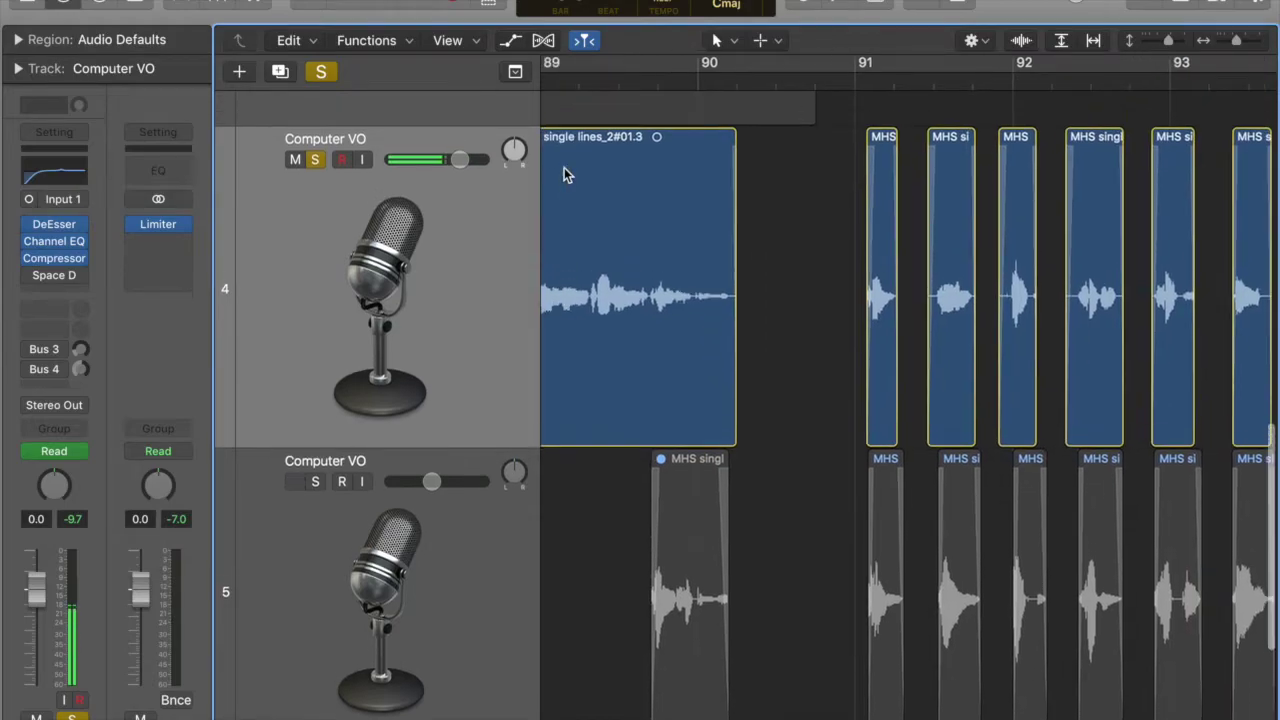
pyautogui.hscroll(-3, 564, 175)
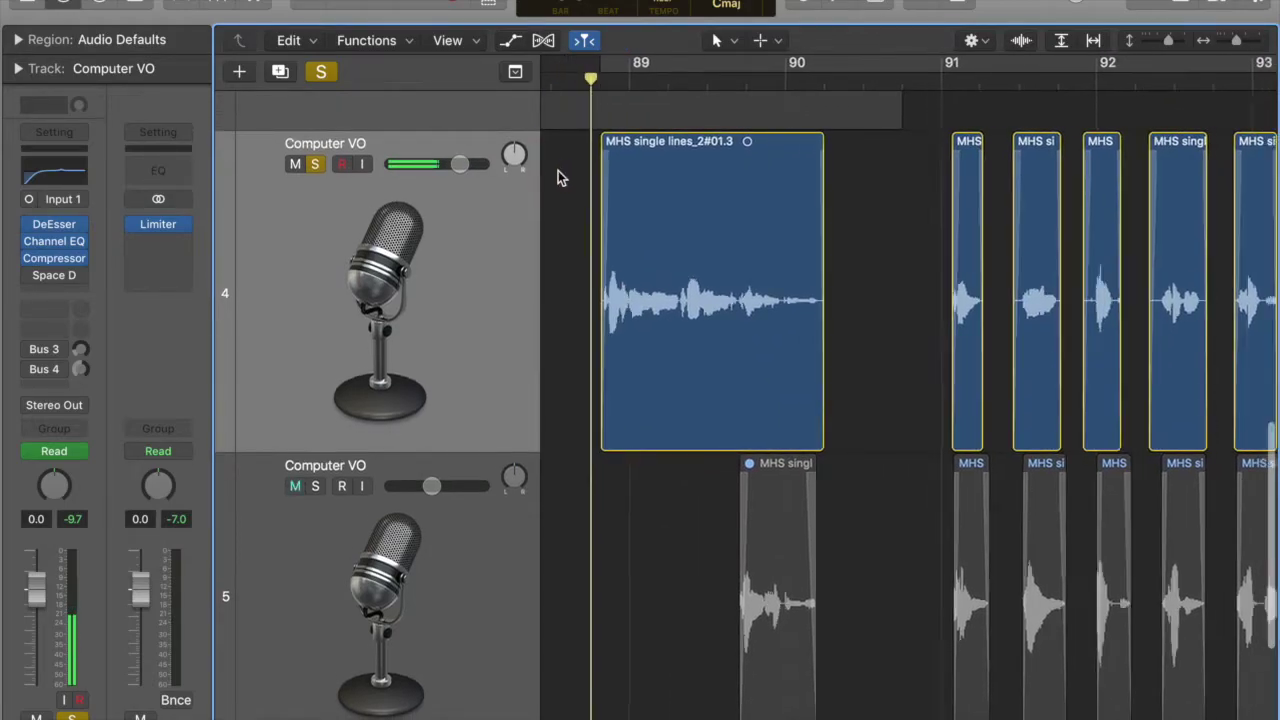
pyautogui.scroll(-5, 558, 177)
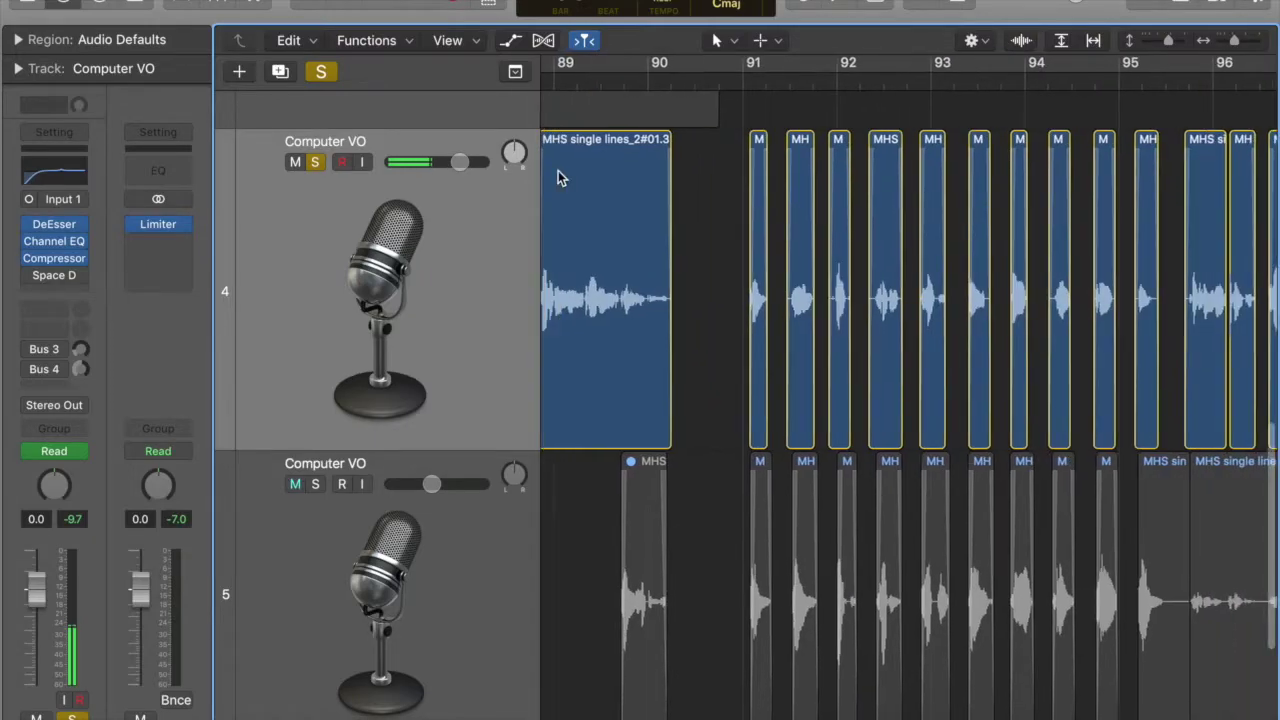
pyautogui.hscroll(-2, 558, 170)
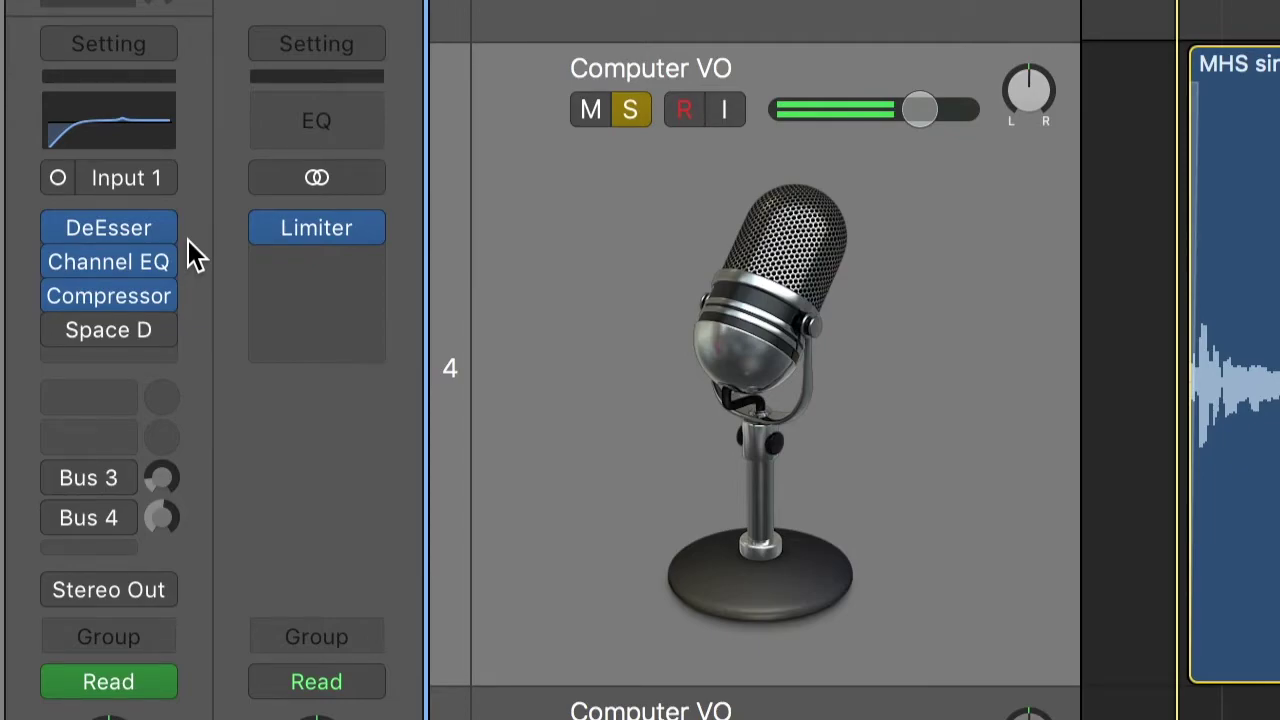
pyautogui.click(114, 266)
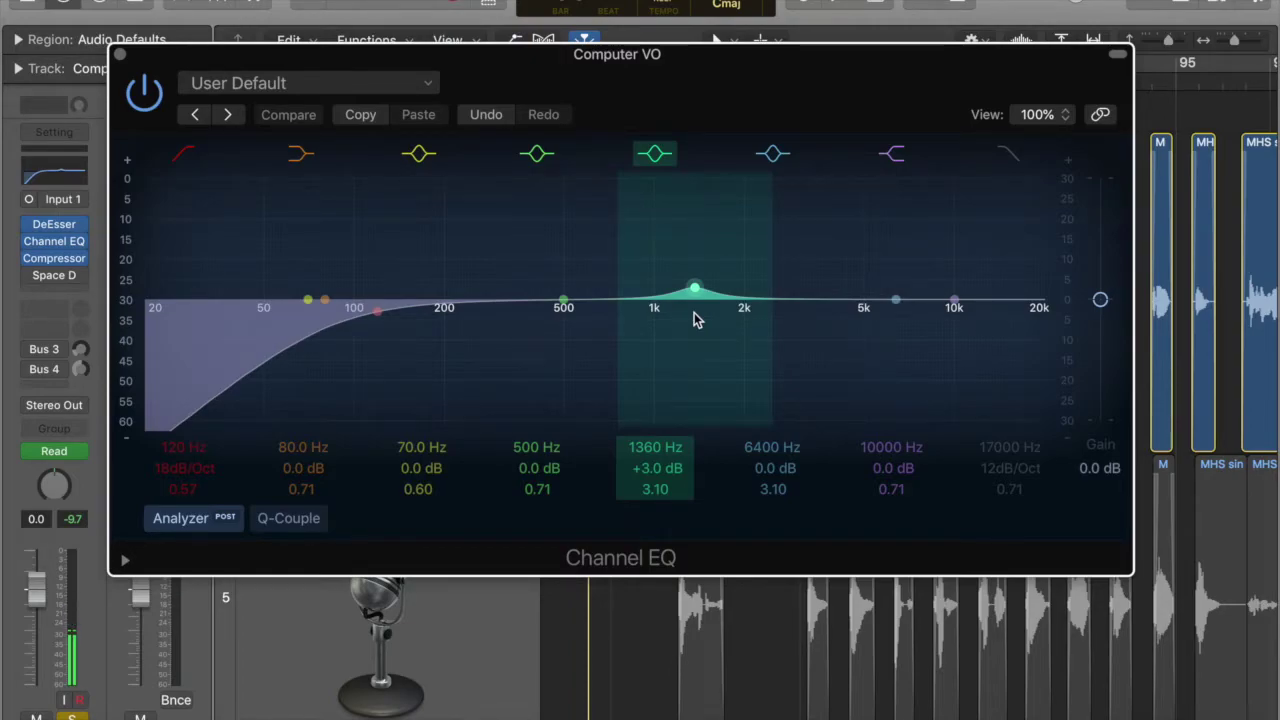
pyautogui.click(119, 54)
# Inspect the Computer VO Studio FET Compressor settings, then close its window
pyautogui.click(55, 260)
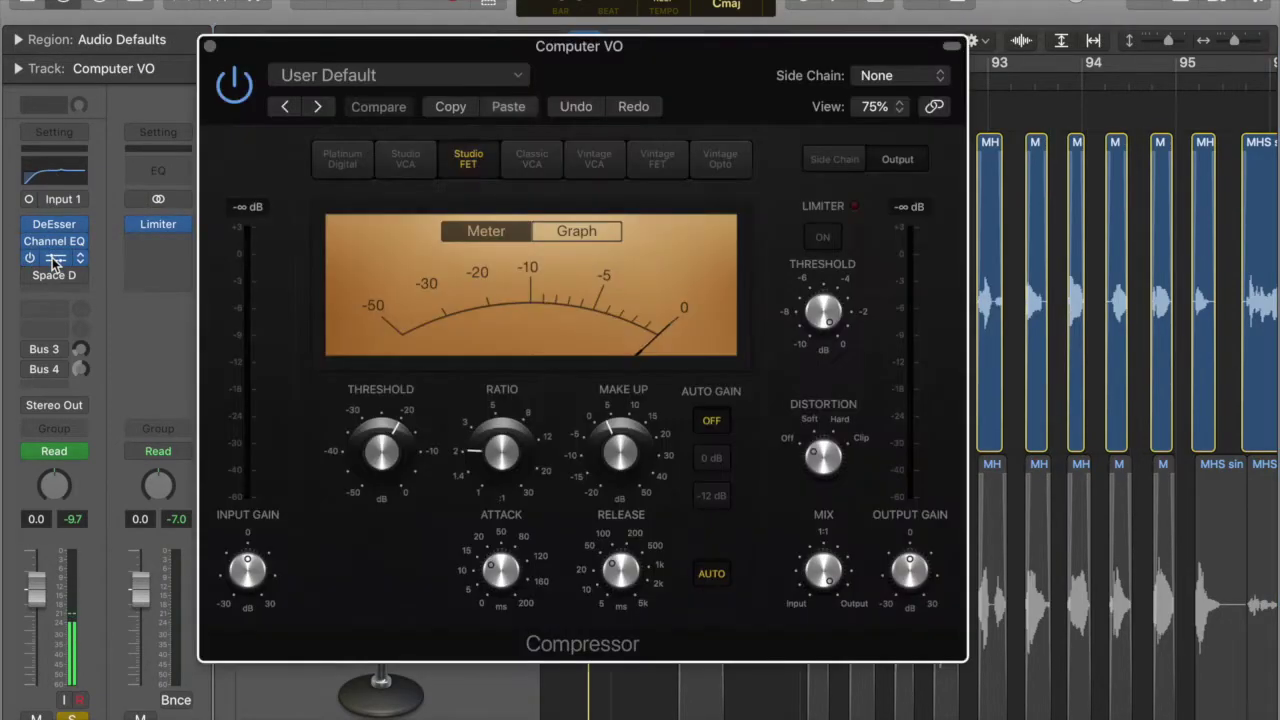
pyautogui.moveTo(652, 53)
pyautogui.mouseDown()
pyautogui.moveTo(686, 34)
pyautogui.moveTo(660, 49)
pyautogui.mouseUp()
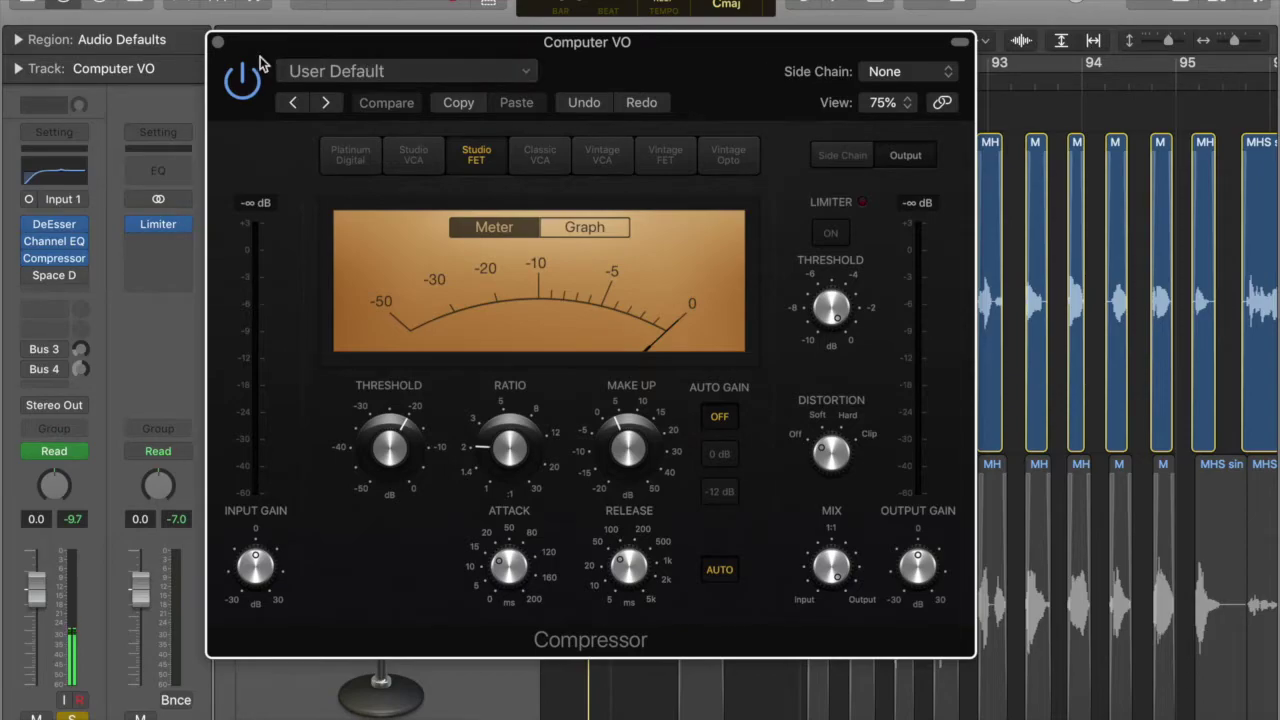
pyautogui.click(220, 45)
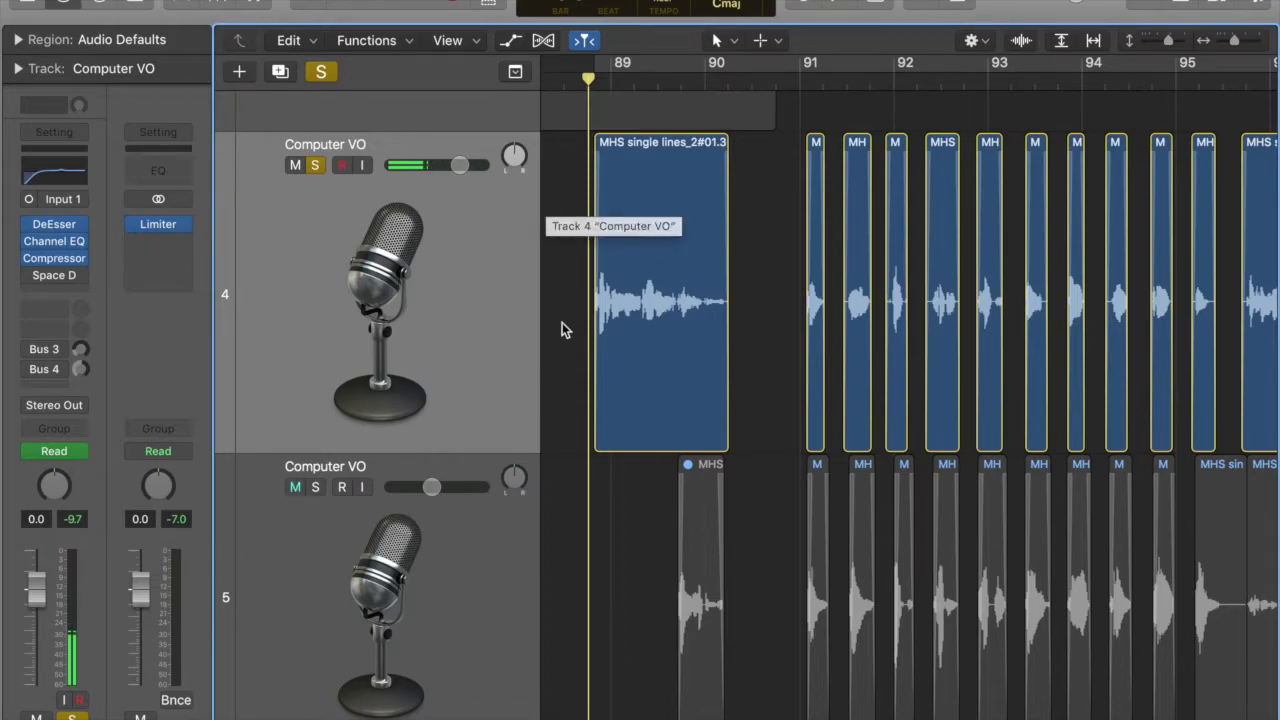
pyautogui.press('space')
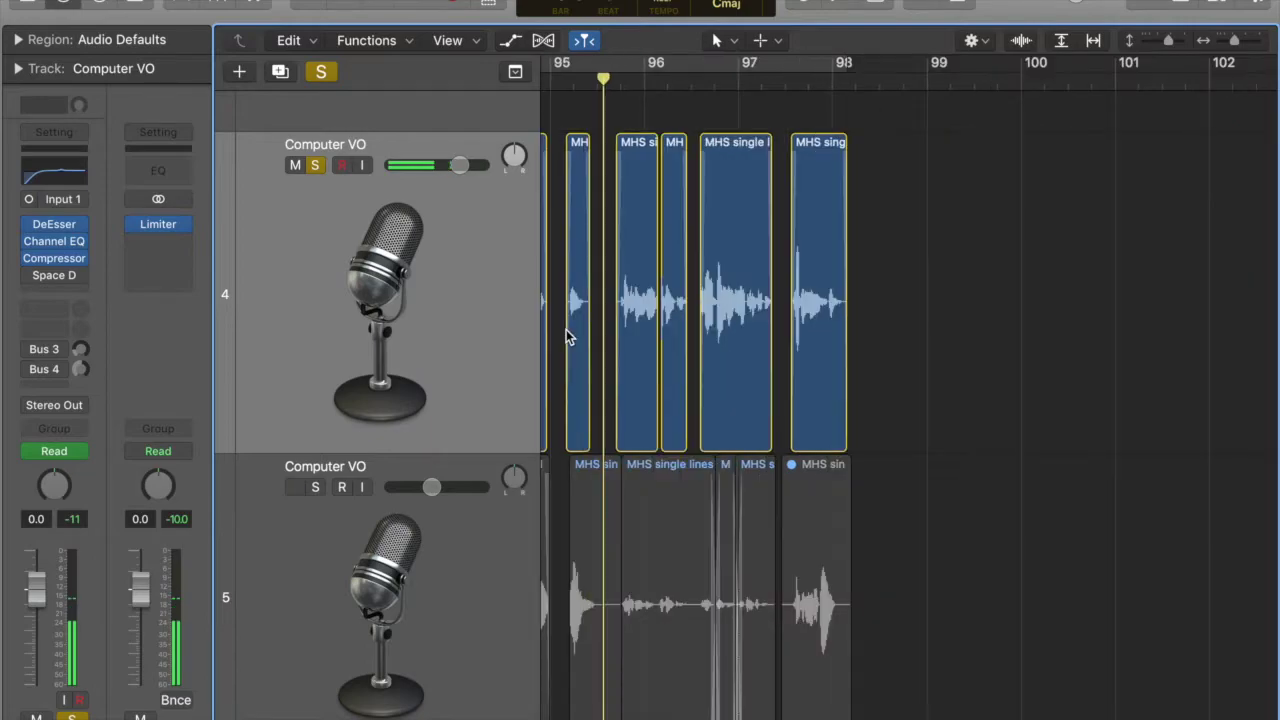
pyautogui.hscroll(-10, 566, 329)
pyautogui.hscroll(3, 628, 333)
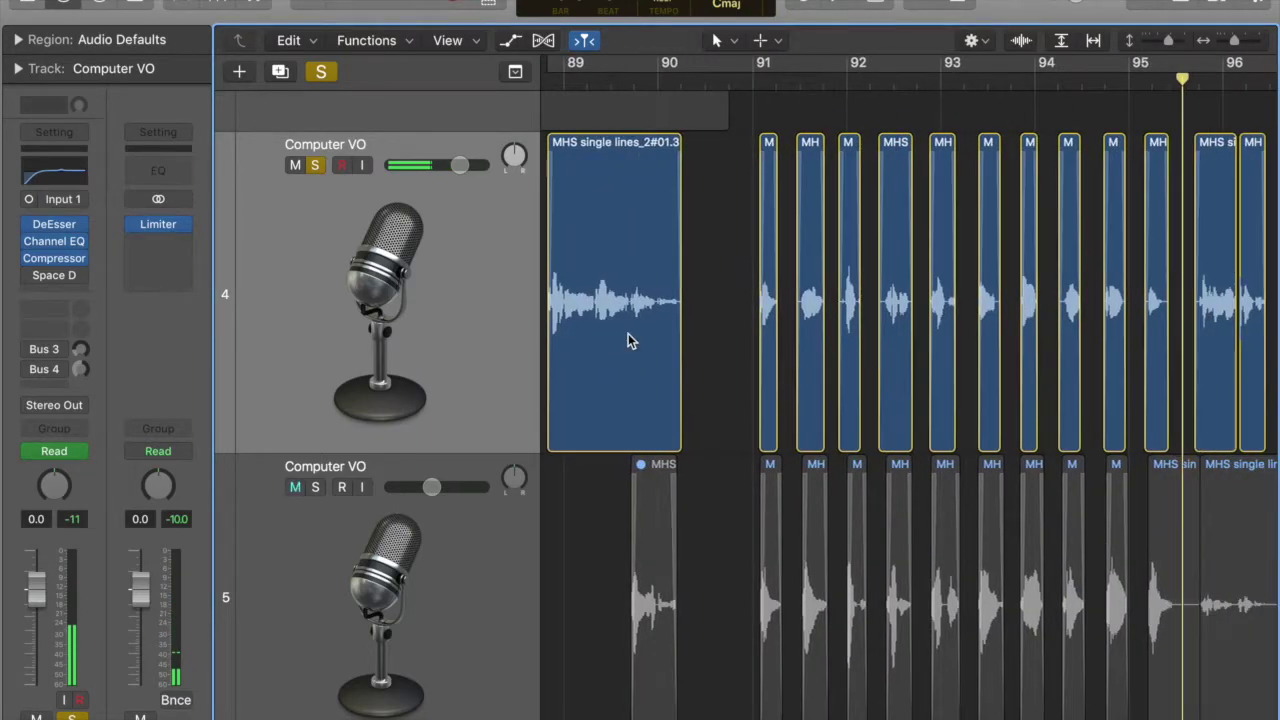
pyautogui.click(585, 306)
pyautogui.click(566, 313)
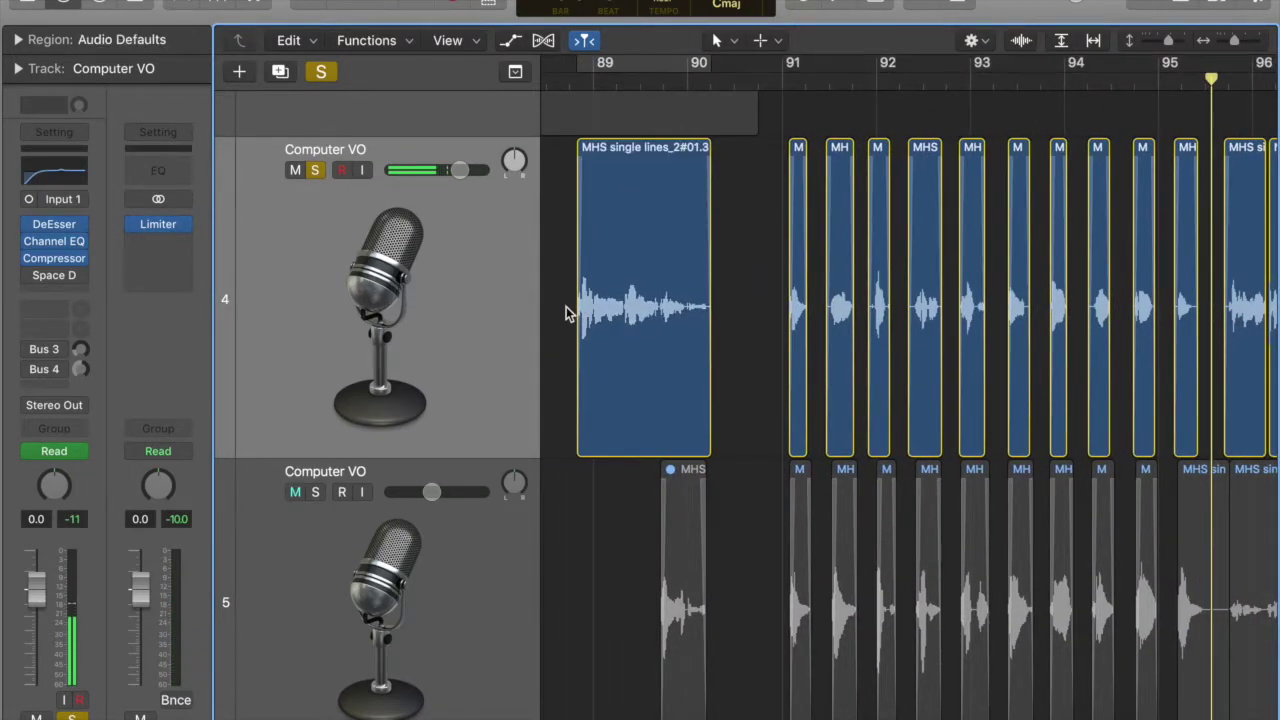
pyautogui.hscroll(-1, 566, 306)
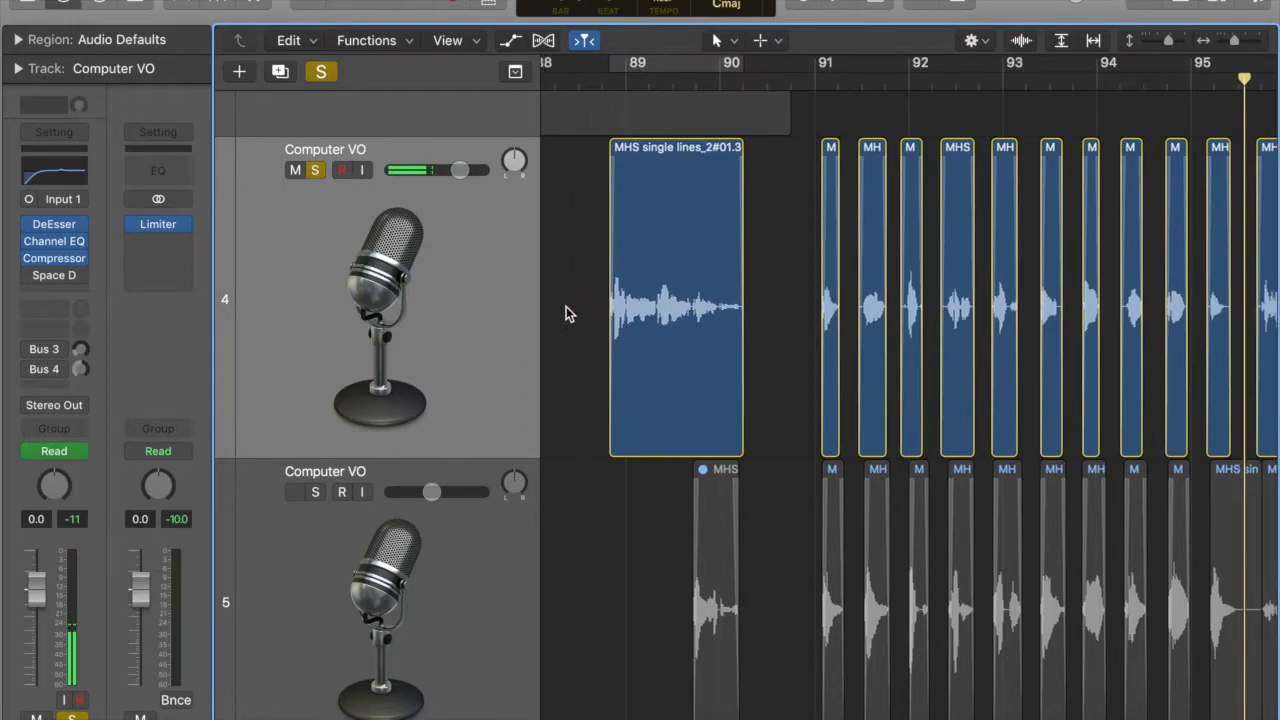
pyautogui.click(592, 92)
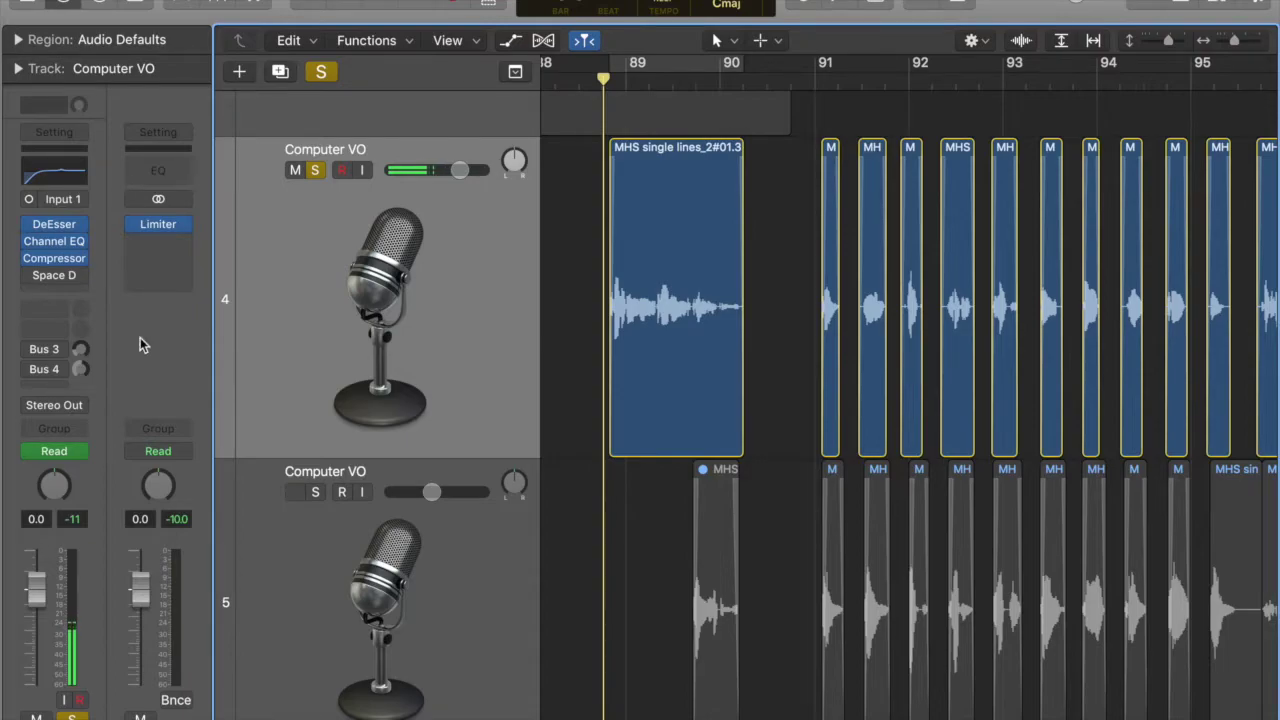
pyautogui.click(45, 373)
# Raise the vocal's Bus 4 send and set the Vocal Transformer to Pitch +5, Formant +1, Mix 100%
pyautogui.click(165, 224)
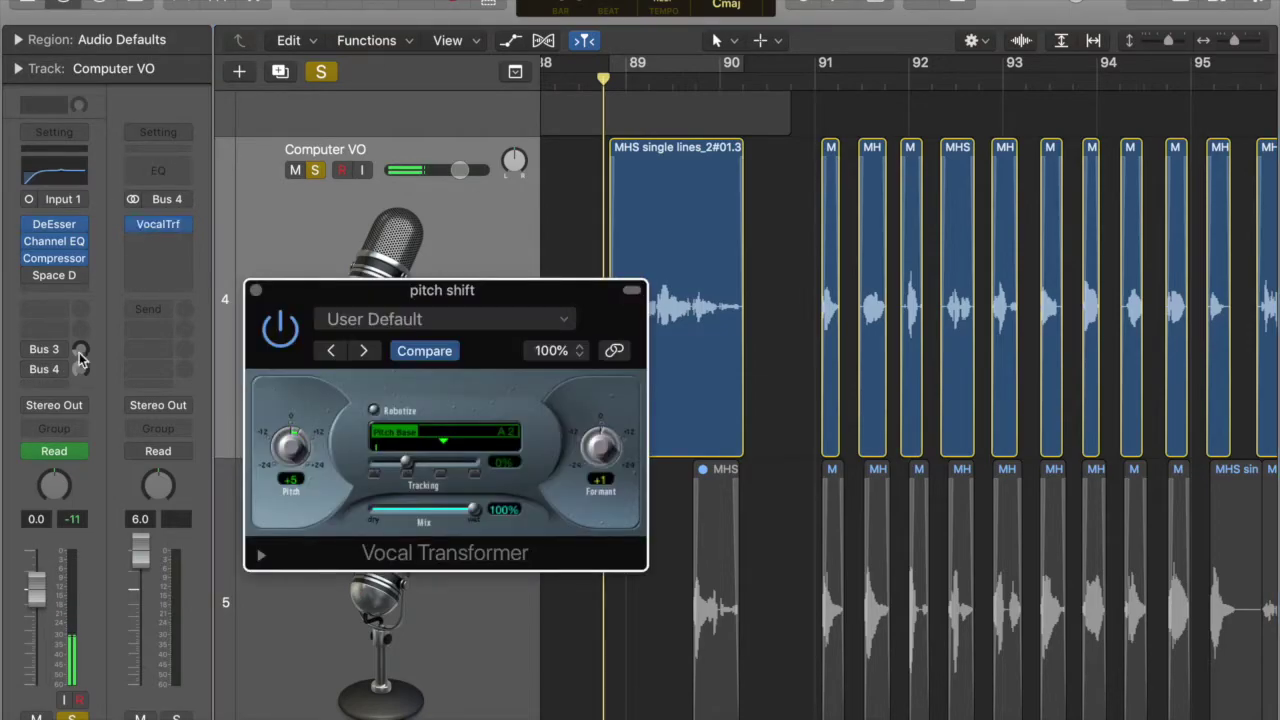
pyautogui.moveTo(80, 366); pyautogui.dragTo(80, 340)
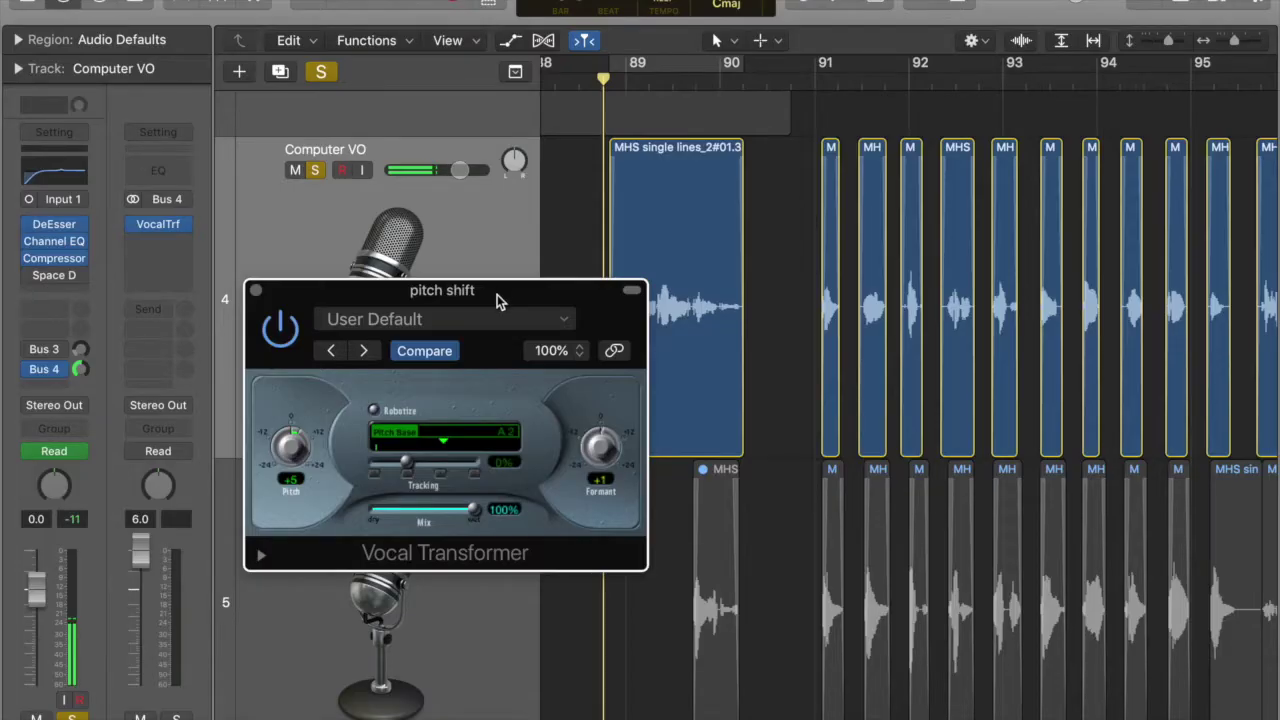
pyautogui.moveTo(497, 294); pyautogui.dragTo(588, 290)
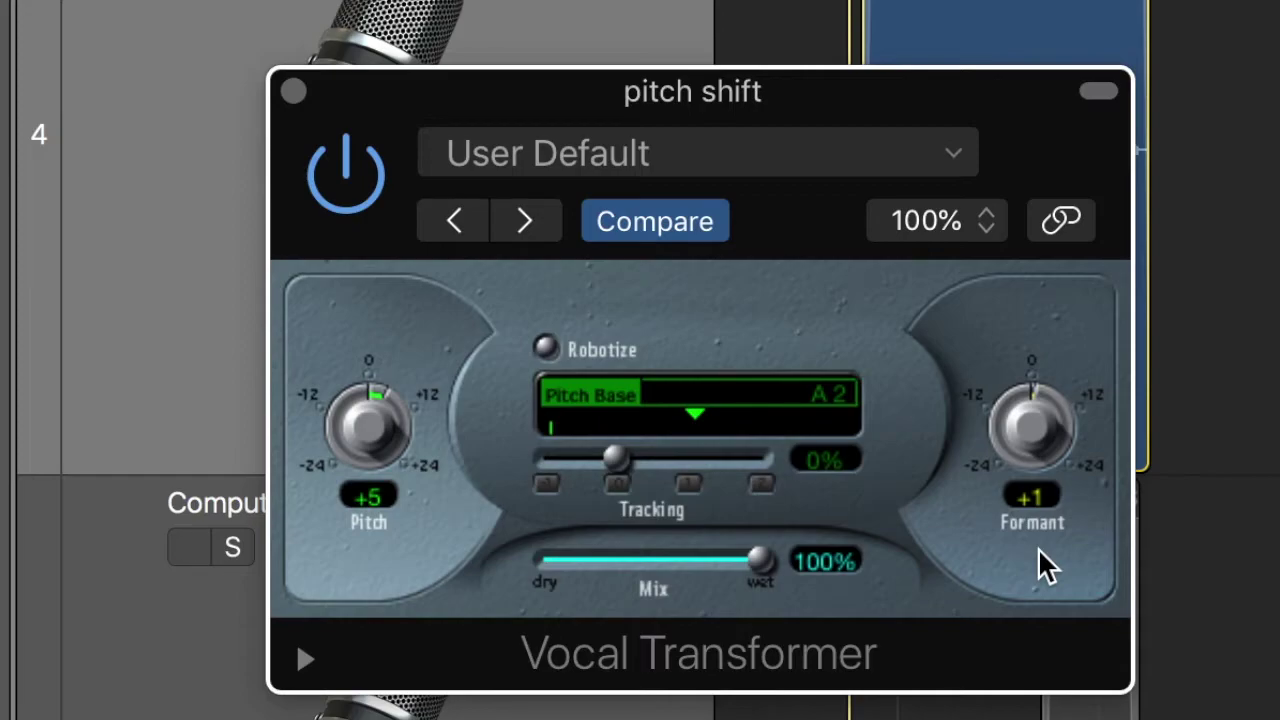
pyautogui.moveTo(666, 107); pyautogui.dragTo(523, 74)
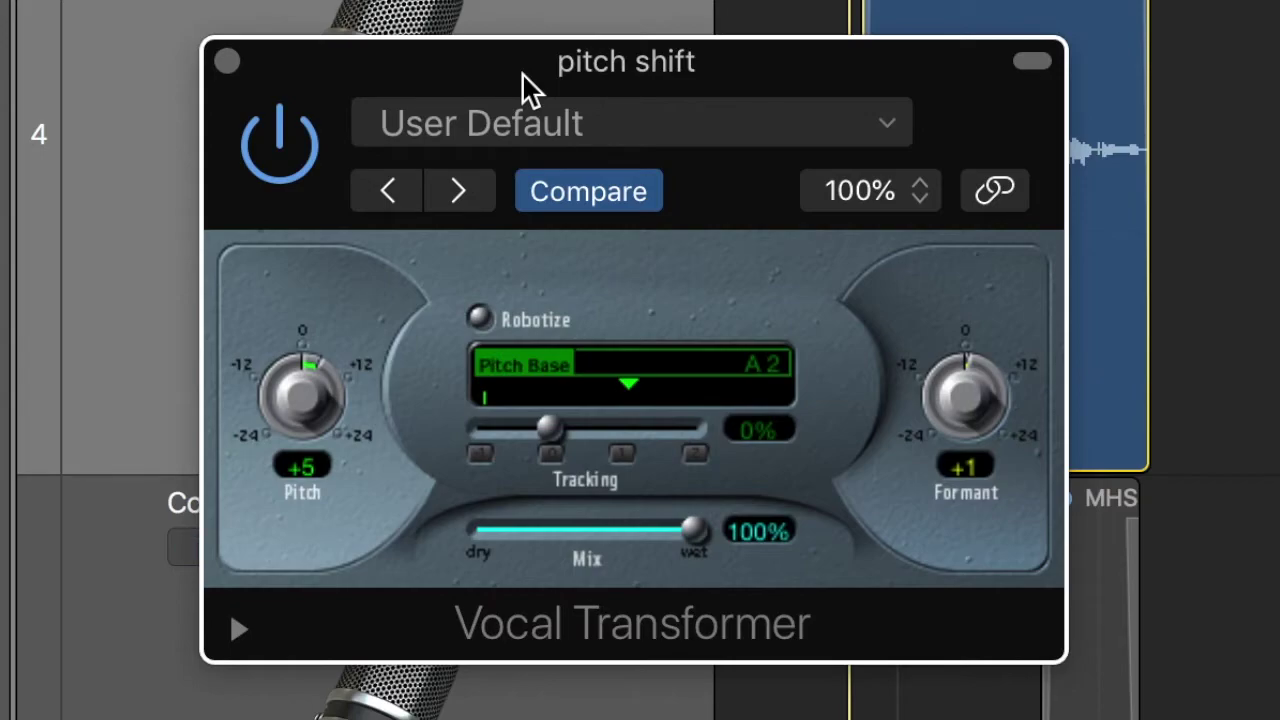
pyautogui.moveTo(522, 72); pyautogui.dragTo(435, 116)
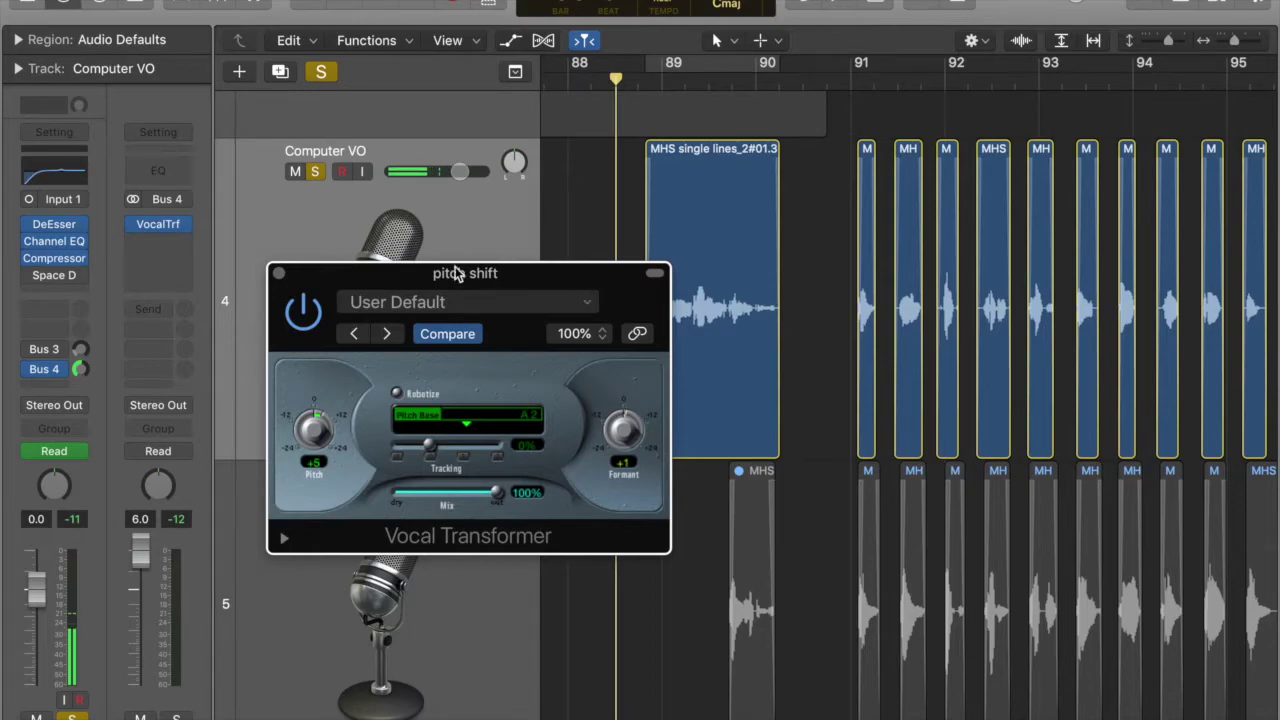
pyautogui.click(279, 273)
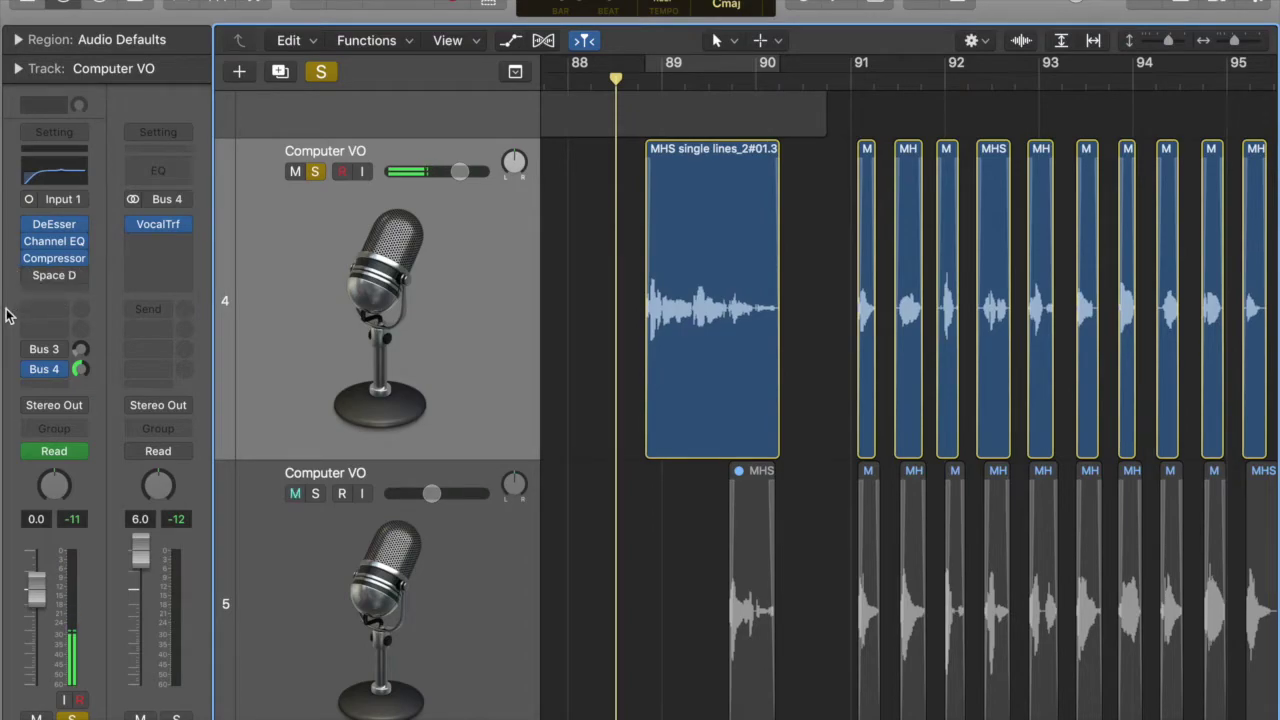
pyautogui.click(57, 281)
pyautogui.moveTo(571, 27); pyautogui.dragTo(651, 30)
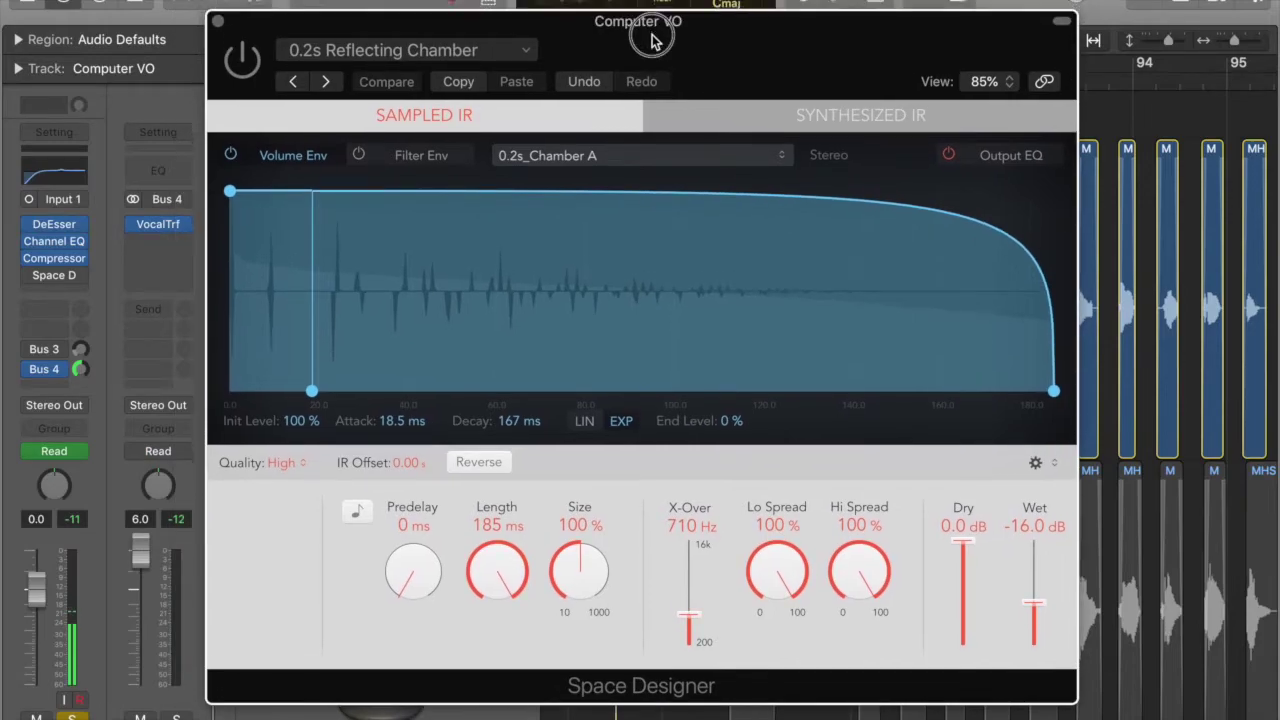
pyautogui.moveTo(652, 29); pyautogui.dragTo(651, 40)
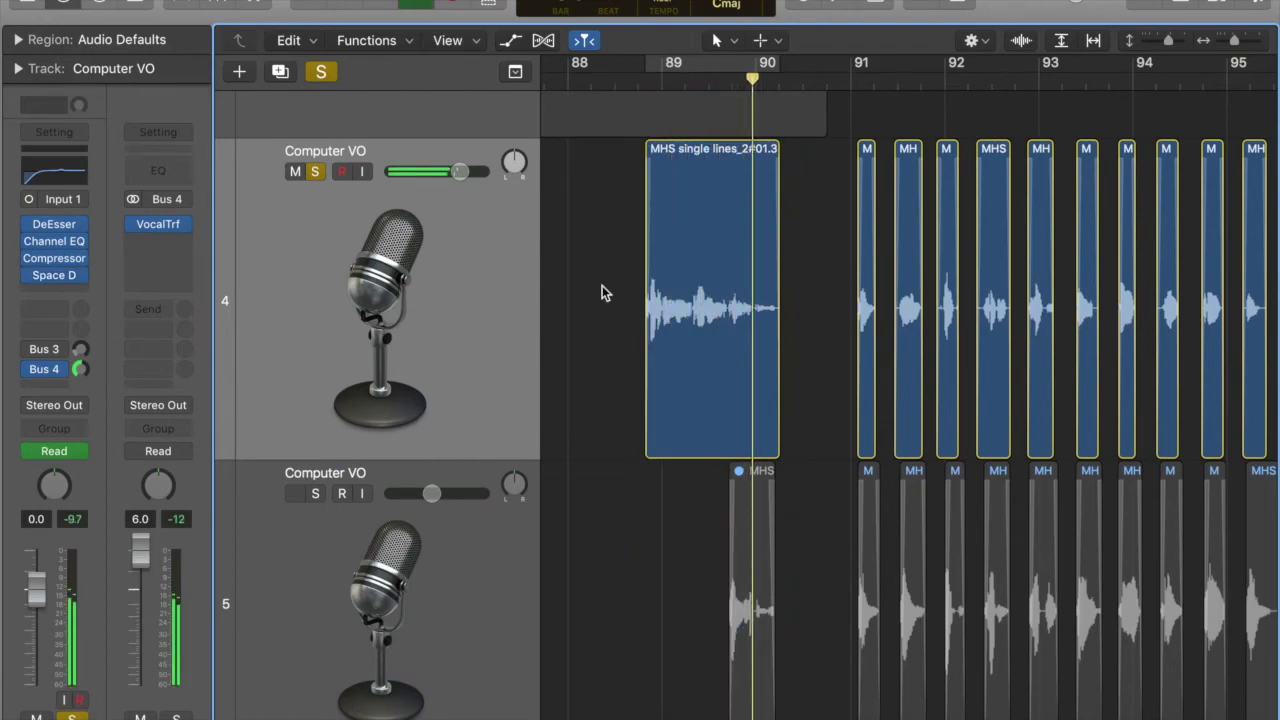
pyautogui.press('space')
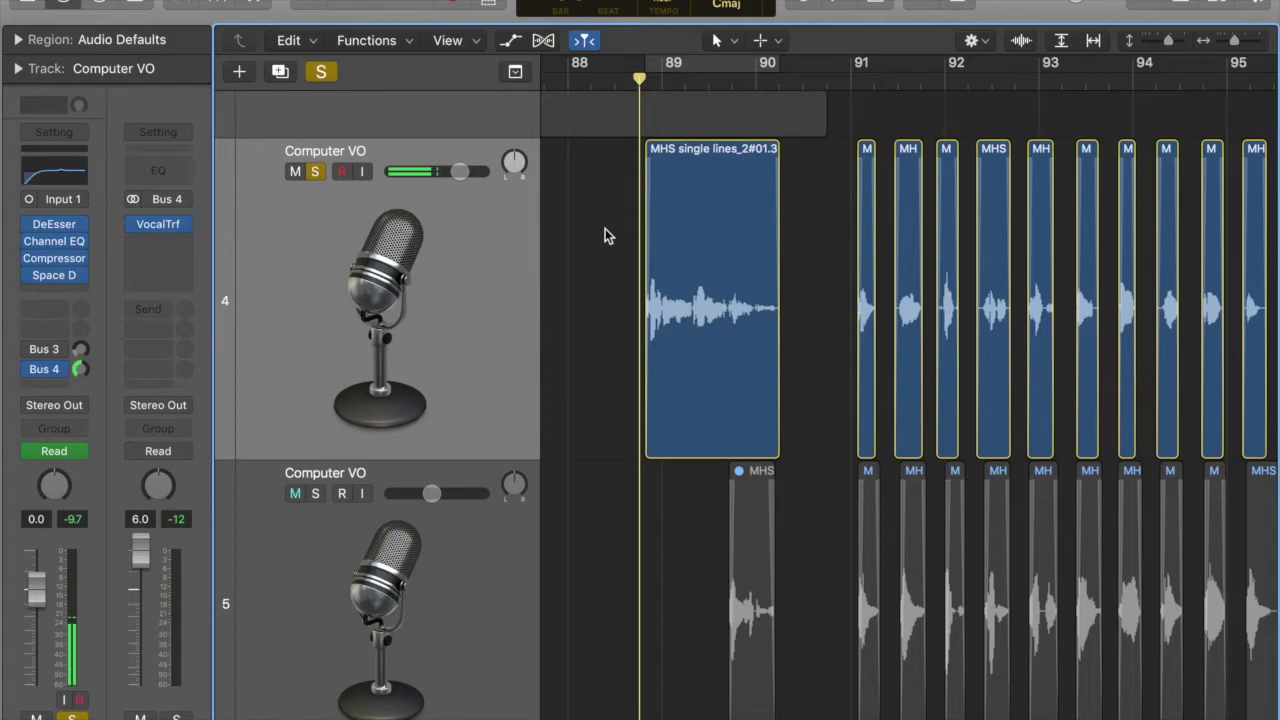
pyautogui.click(38, 349)
# Enable the Computer VO send to Bus 3 and check its 03.9s Prince Hall One reverb at -10 dB wet
pyautogui.click(33, 347)
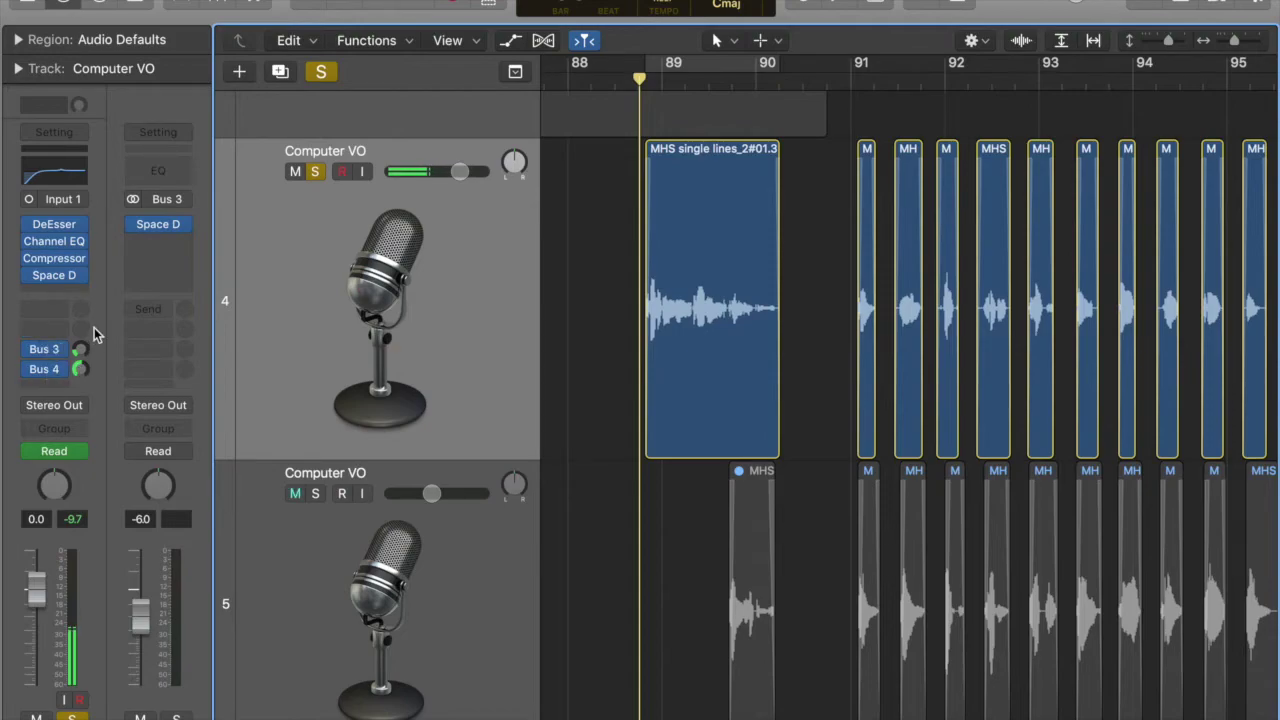
pyautogui.click(160, 226)
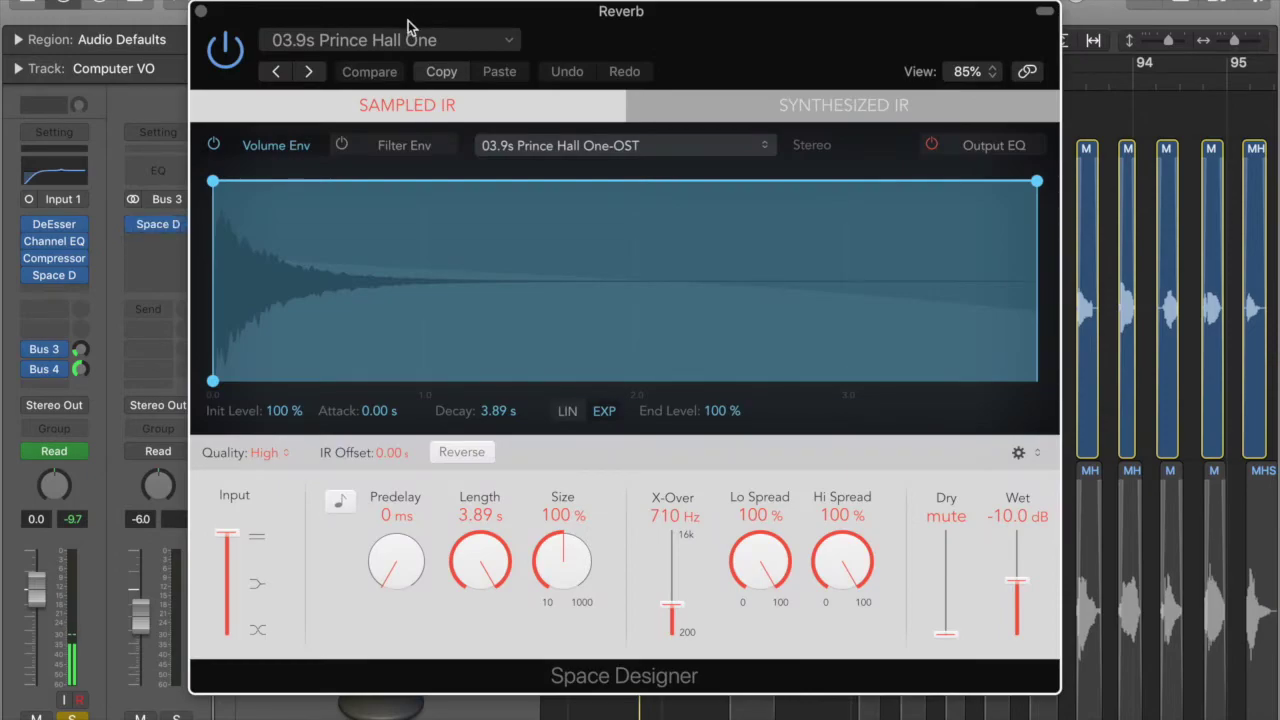
pyautogui.moveTo(409, 29); pyautogui.dragTo(498, 44)
pyautogui.moveTo(923, 63); pyautogui.dragTo(908, 55)
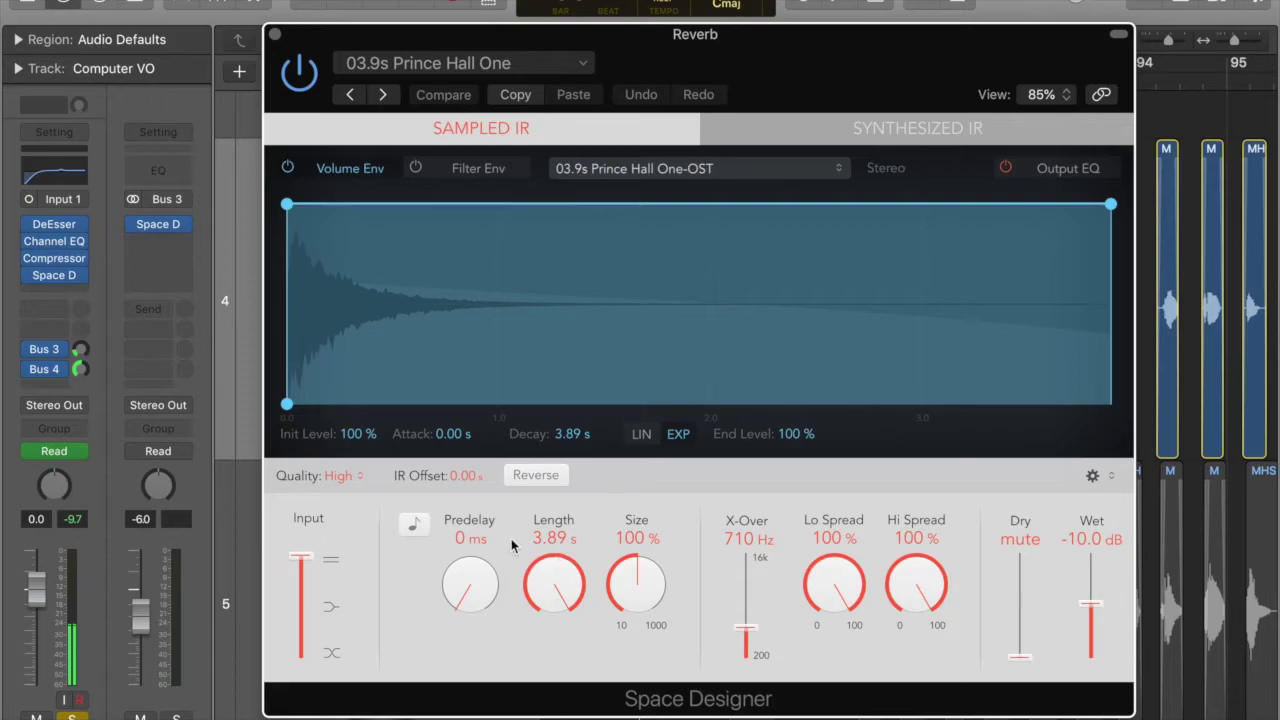
pyautogui.moveTo(323, 51); pyautogui.dragTo(318, 39)
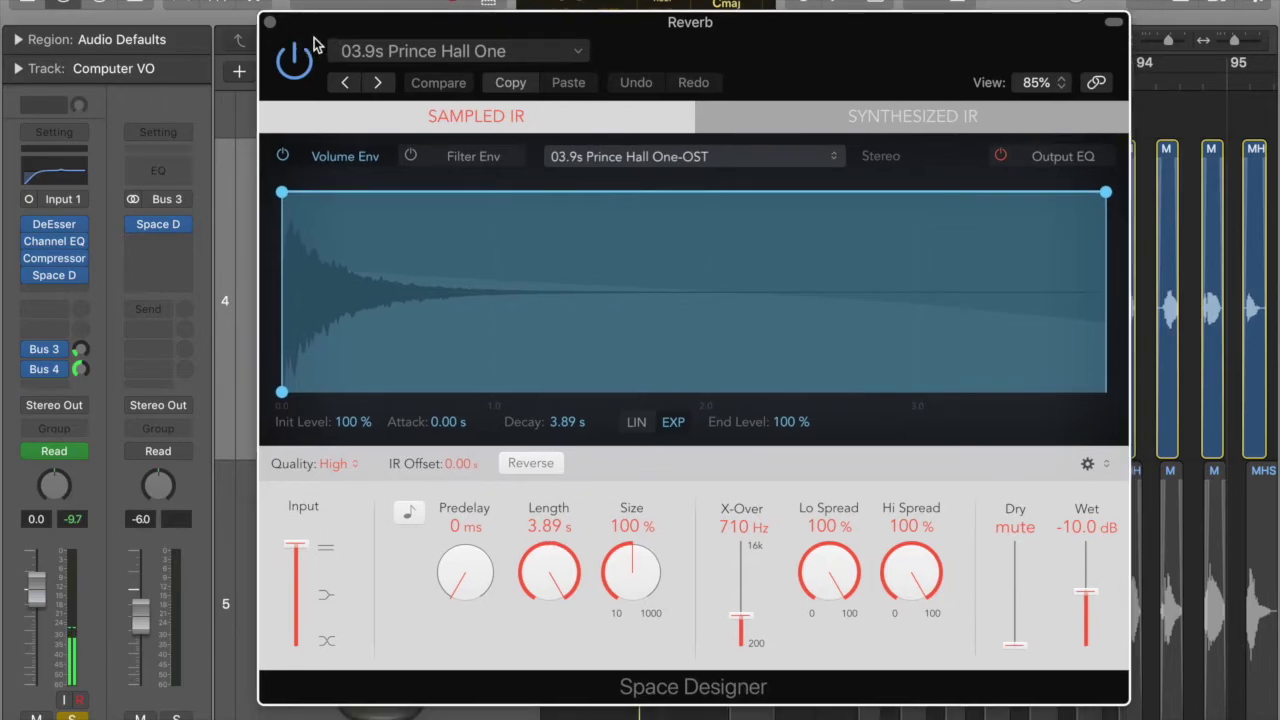
pyautogui.click(270, 22)
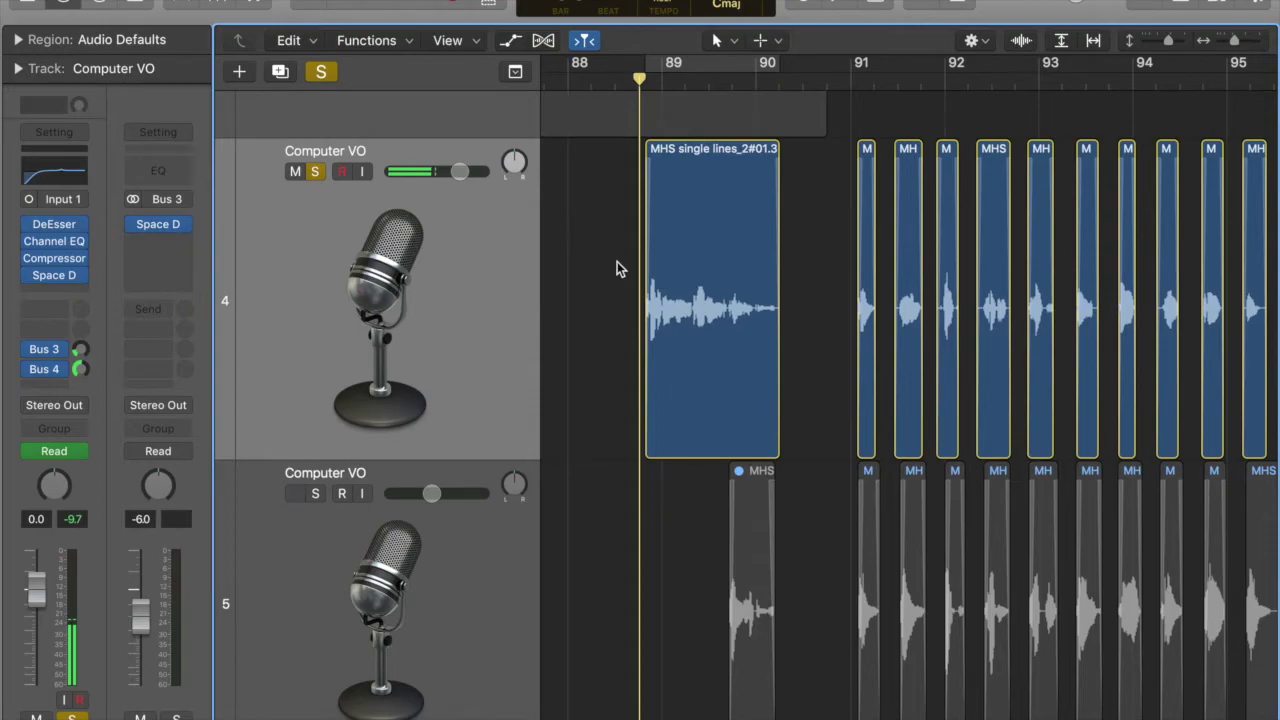
pyautogui.press('space')
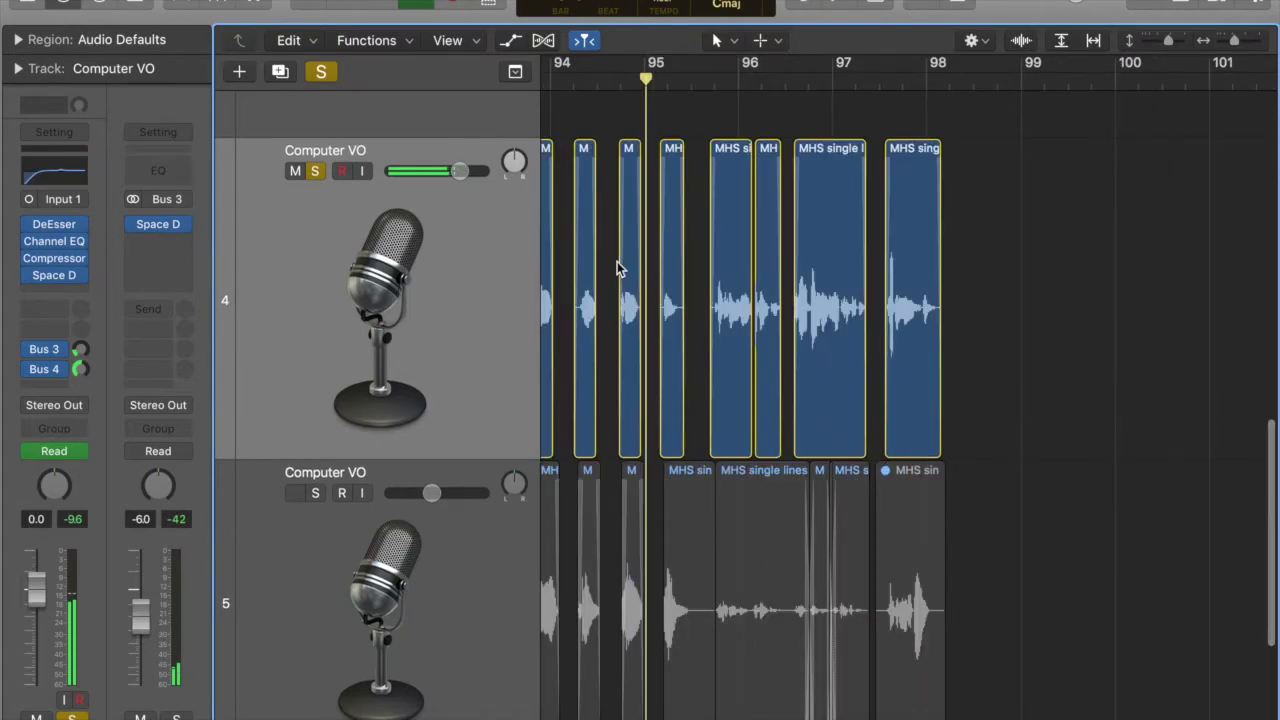
pyautogui.press('space')
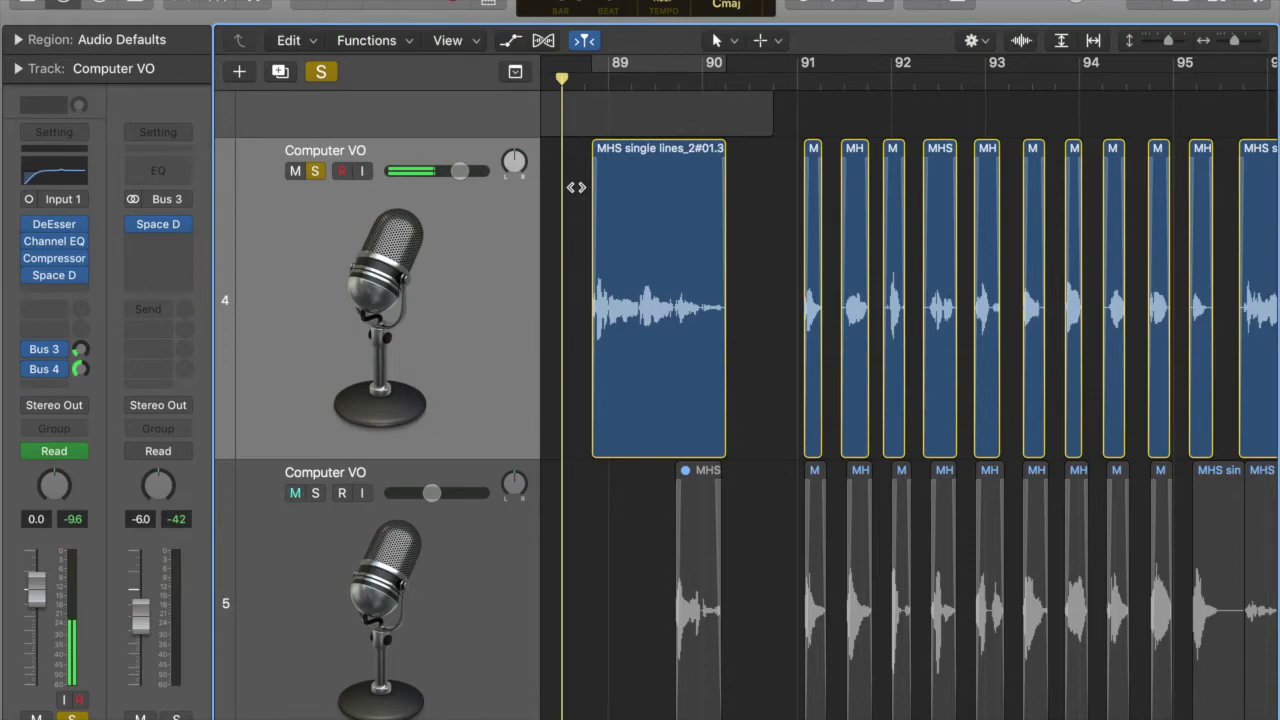
pyautogui.hotkey('ctrl', 'm')
pyautogui.click(586, 88)
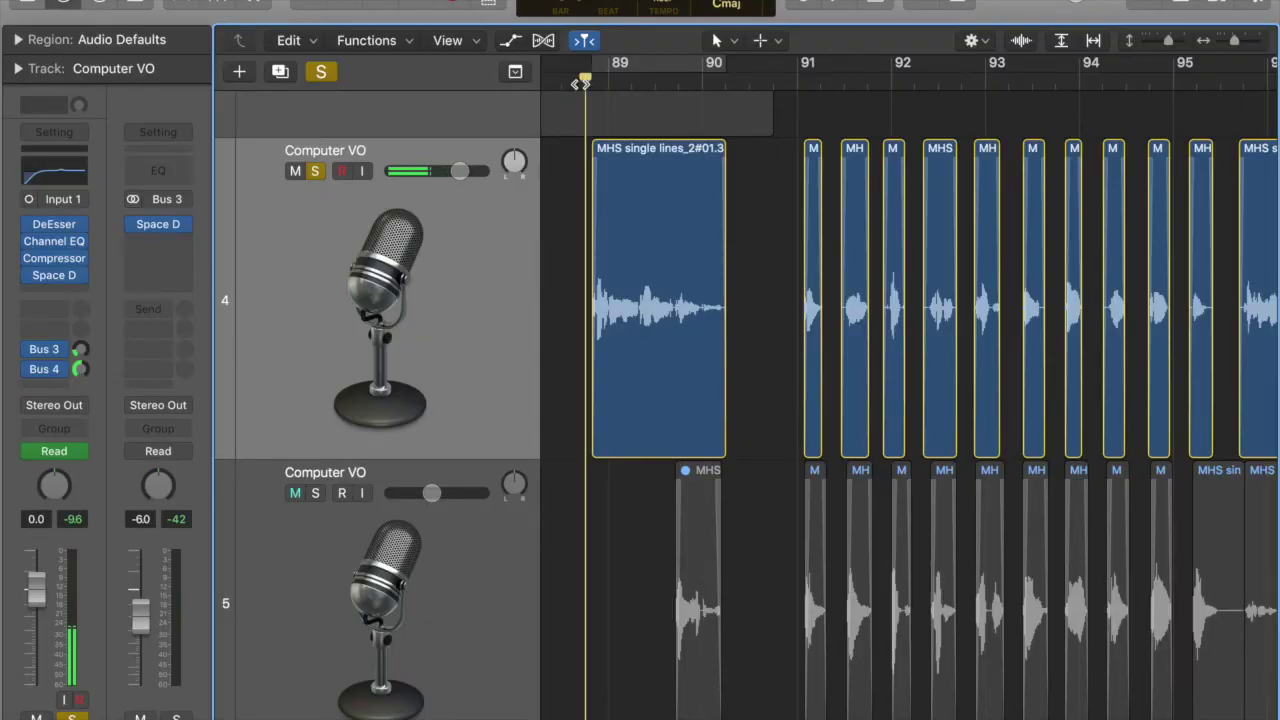
pyautogui.click(30, 275)
pyautogui.click(30, 349)
pyautogui.click(30, 369)
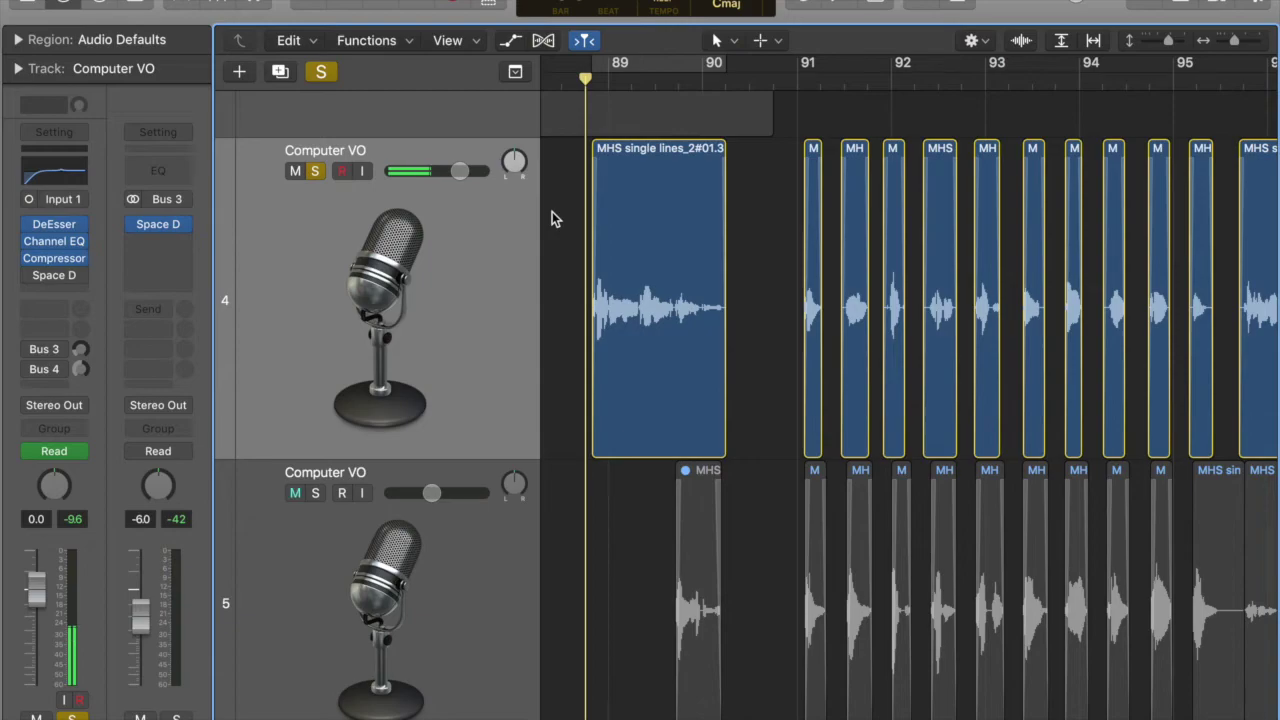
pyautogui.press('space')
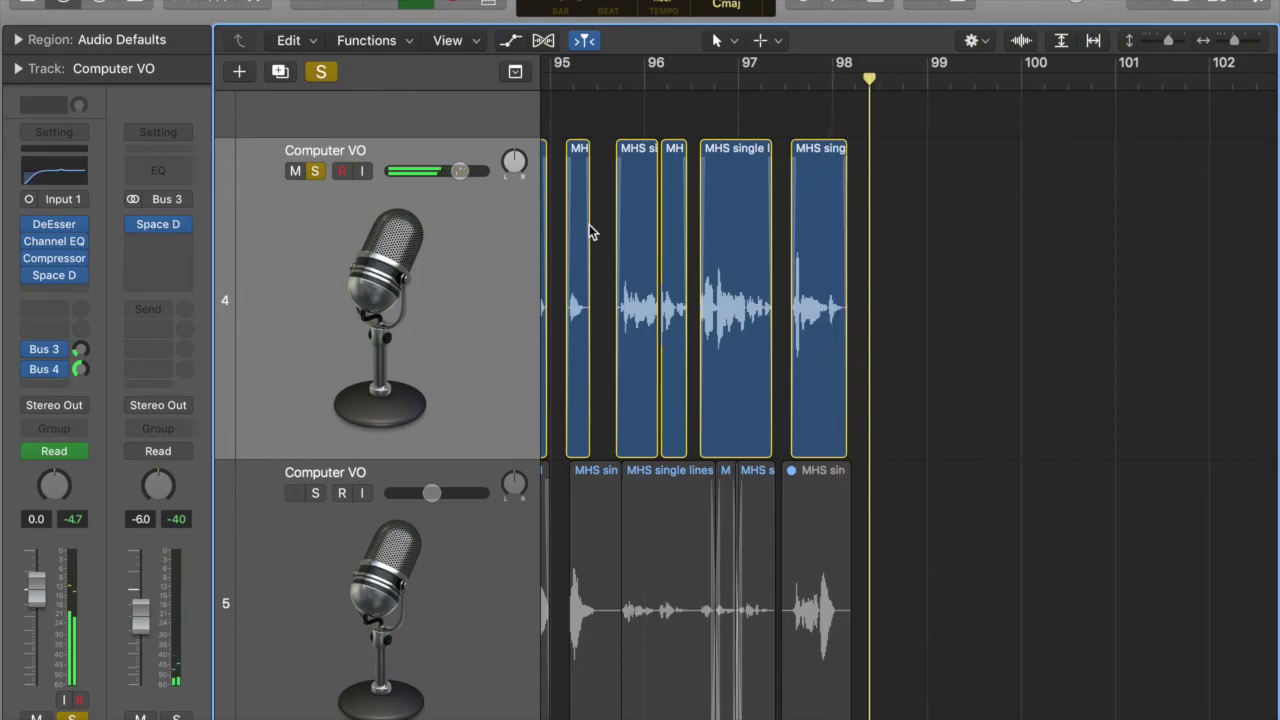
pyautogui.hscroll(-10, 954, 275)
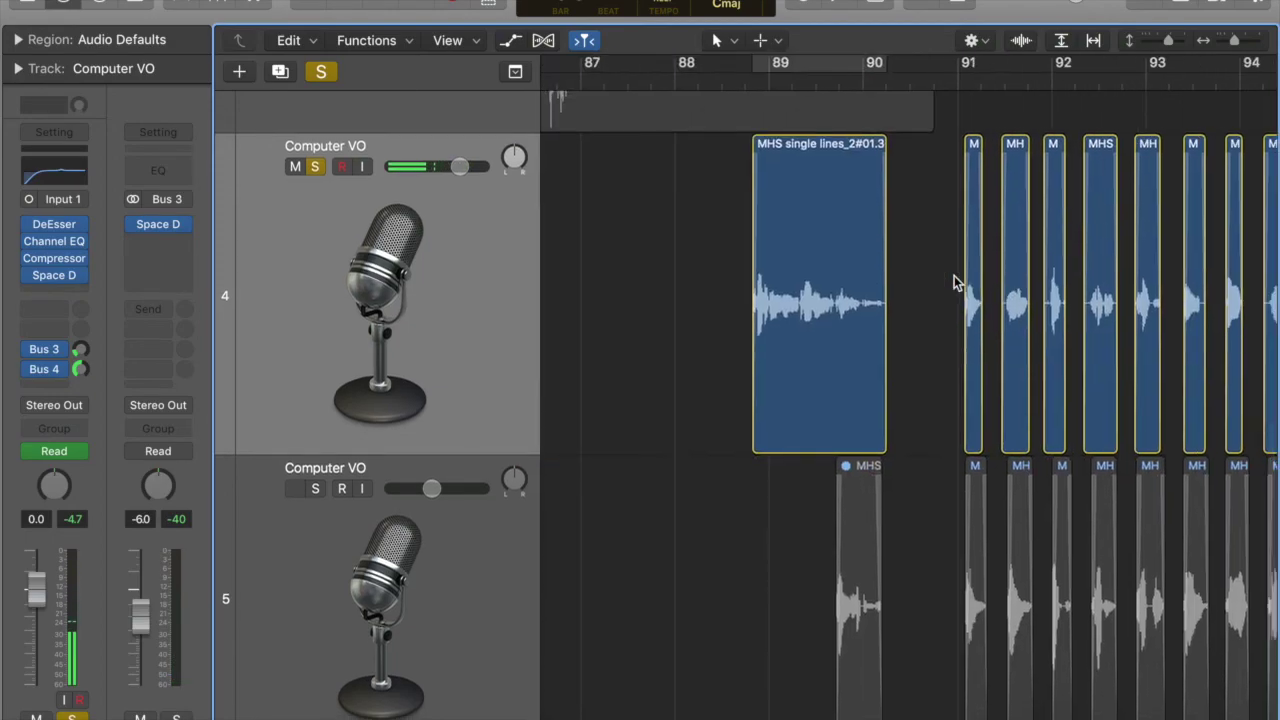
pyautogui.scroll(5, 954, 280)
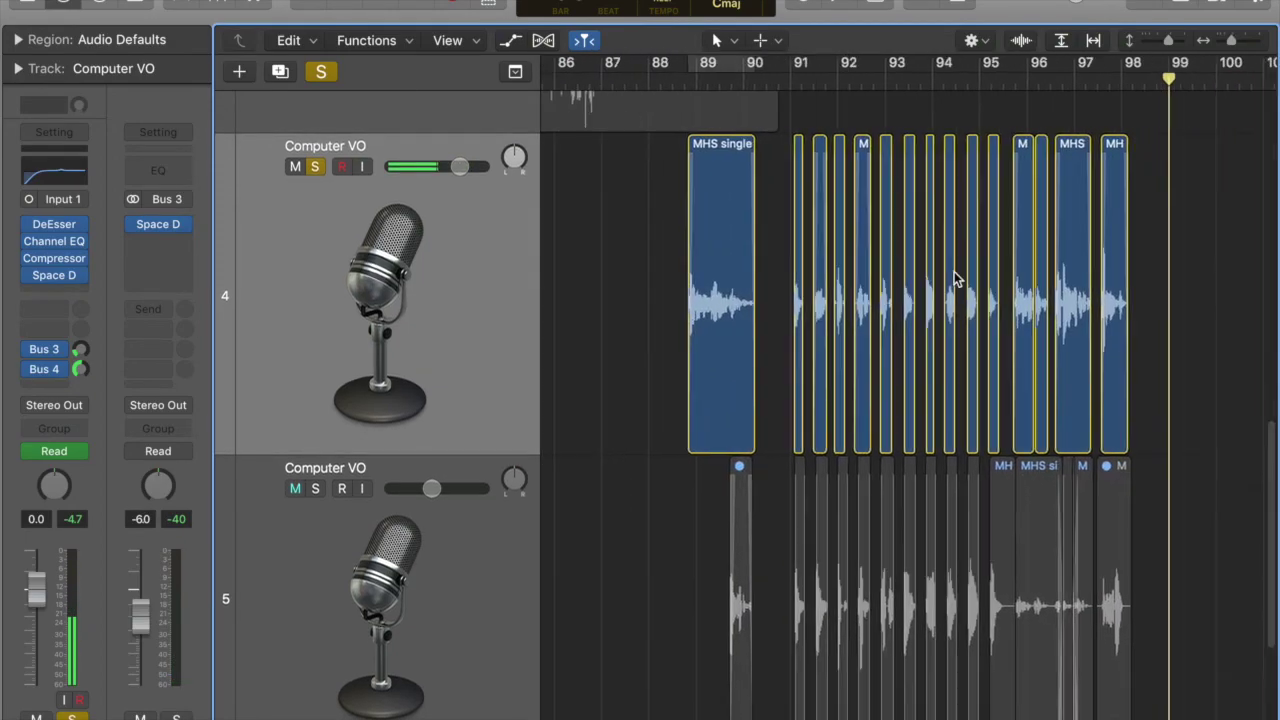
pyautogui.click(681, 86)
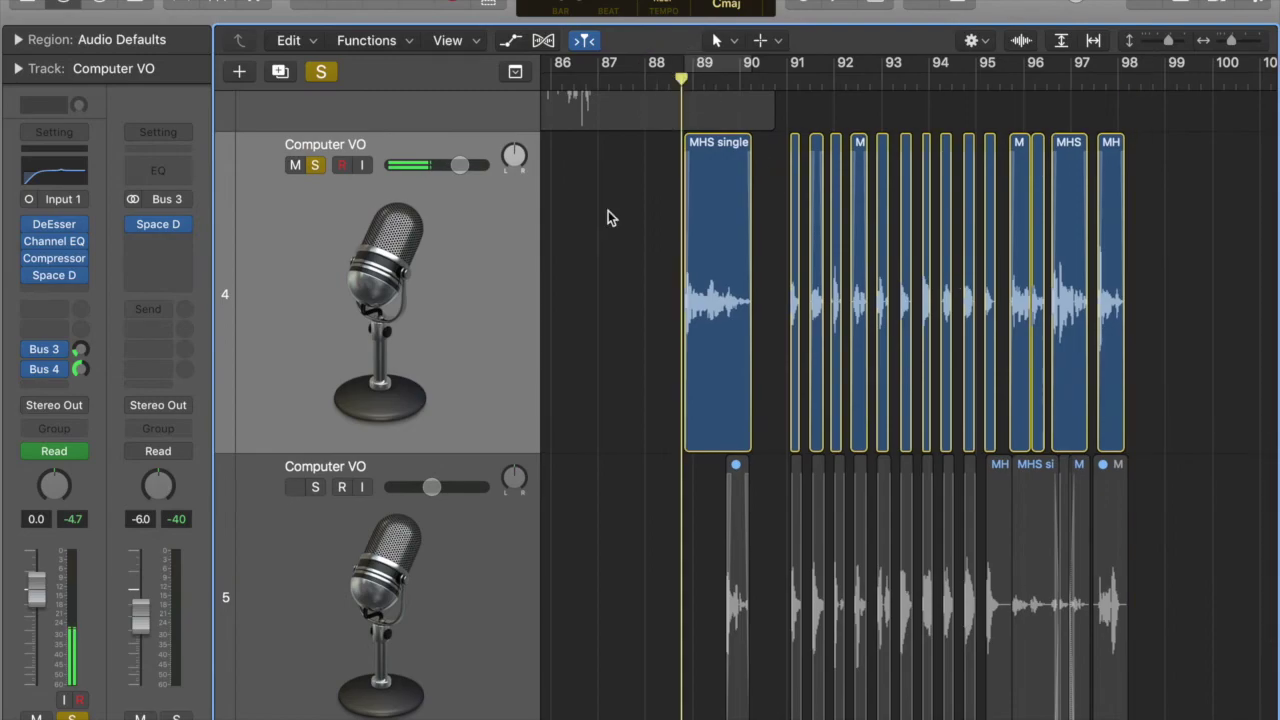
pyautogui.press('super+Right')
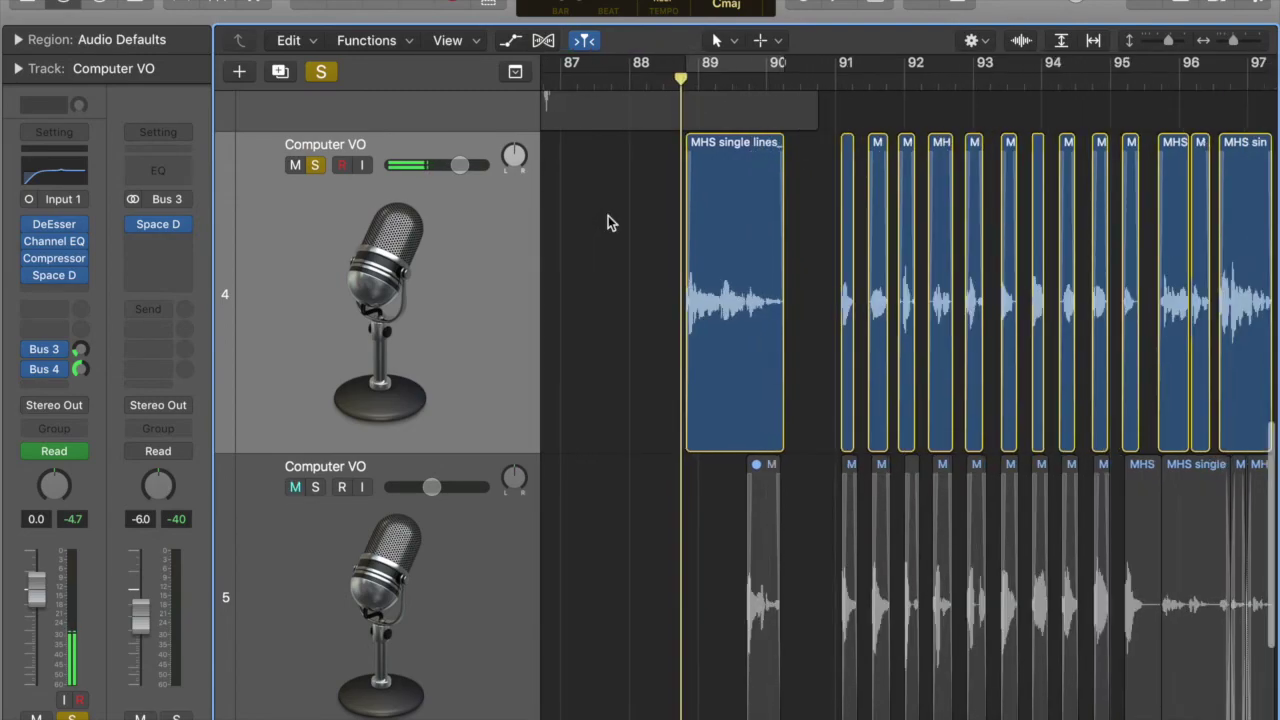
pyautogui.press('super+Right')
pyautogui.press('super+Left')
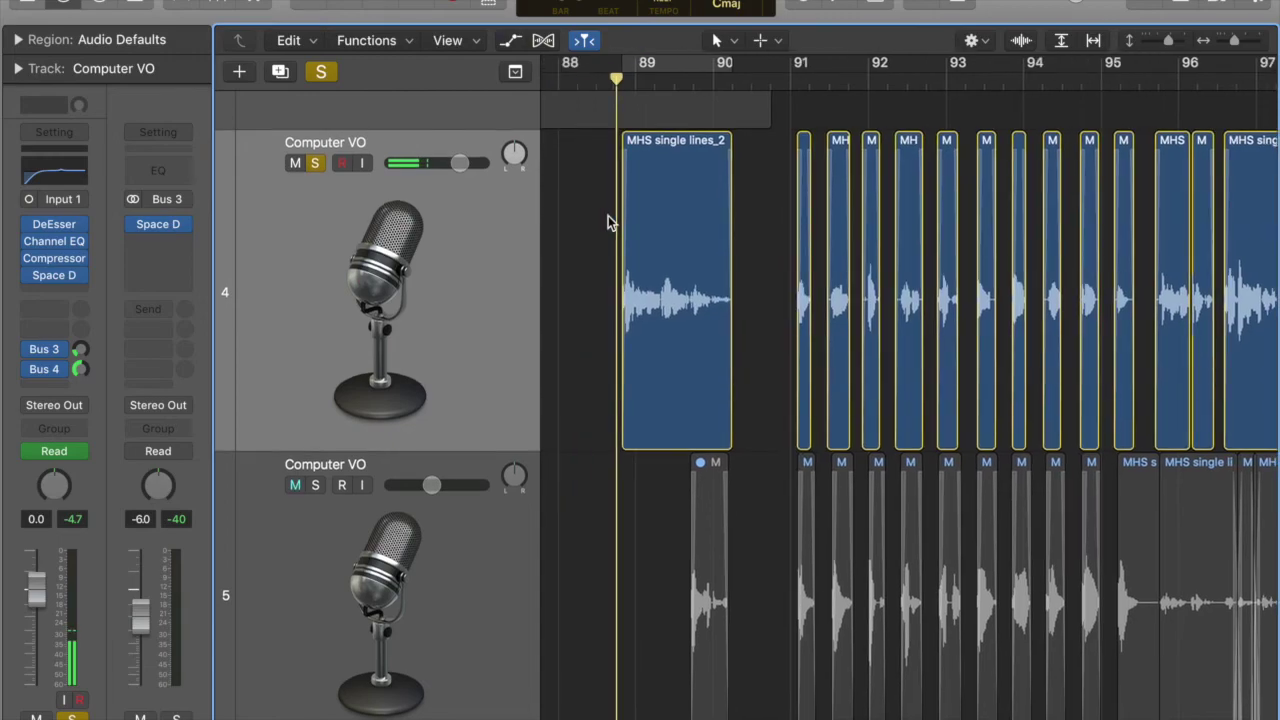
pyautogui.hscroll(2, 608, 222)
pyautogui.scroll(-1, 608, 222)
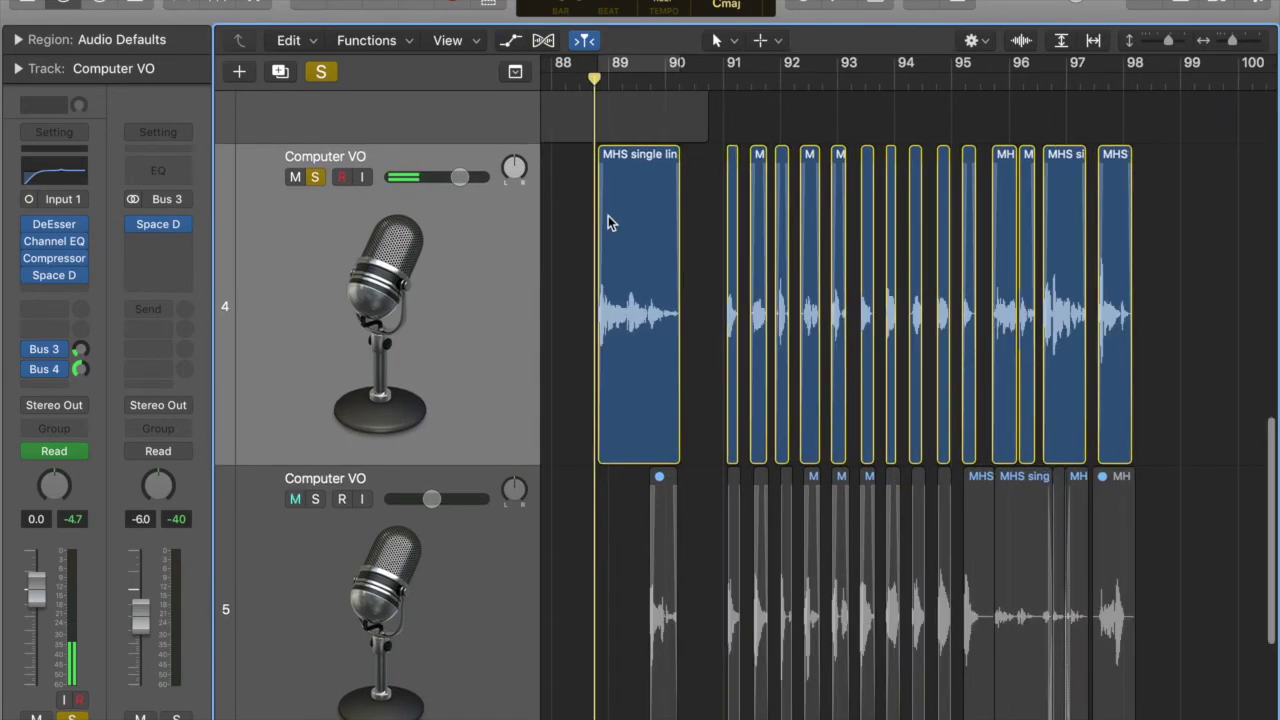
pyautogui.press('super+Right')
pyautogui.hscroll(3, 608, 218)
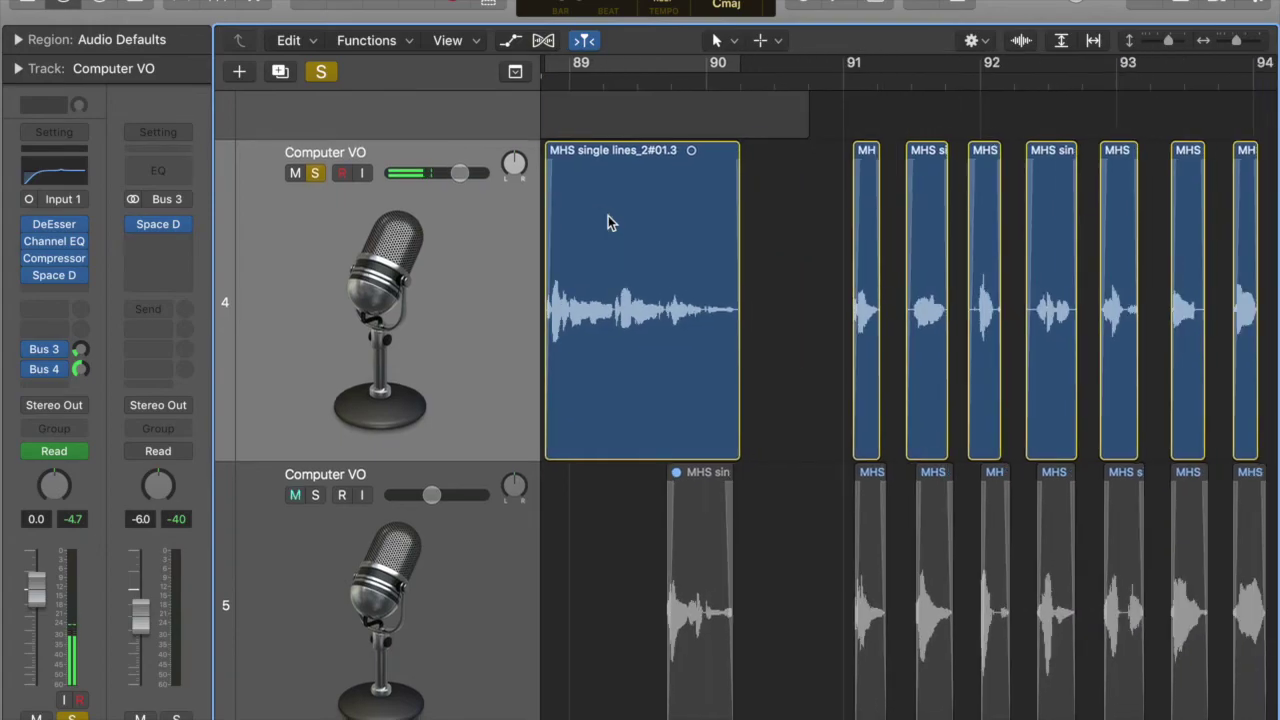
pyautogui.hscroll(-3, 608, 215)
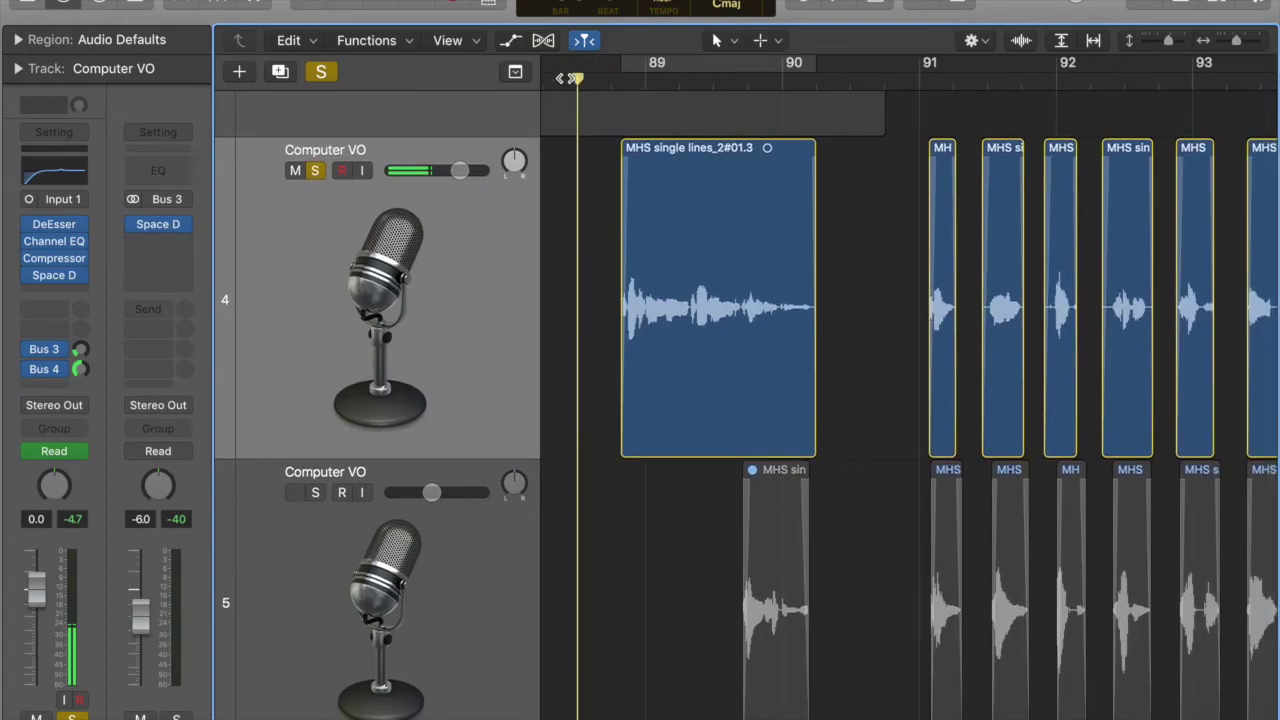